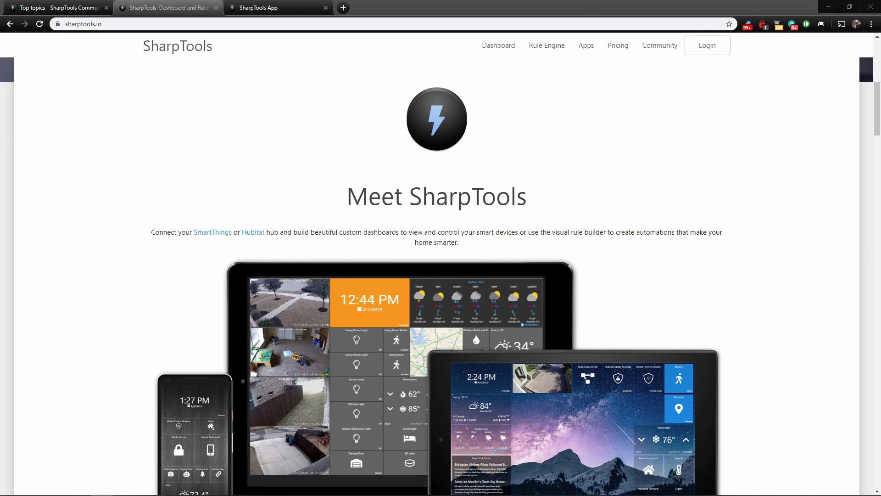
Step: Examine the SharpTools home page from the sign-up options through the connection steps to the Dashboard and Rule Engine cards
click(134, 22)
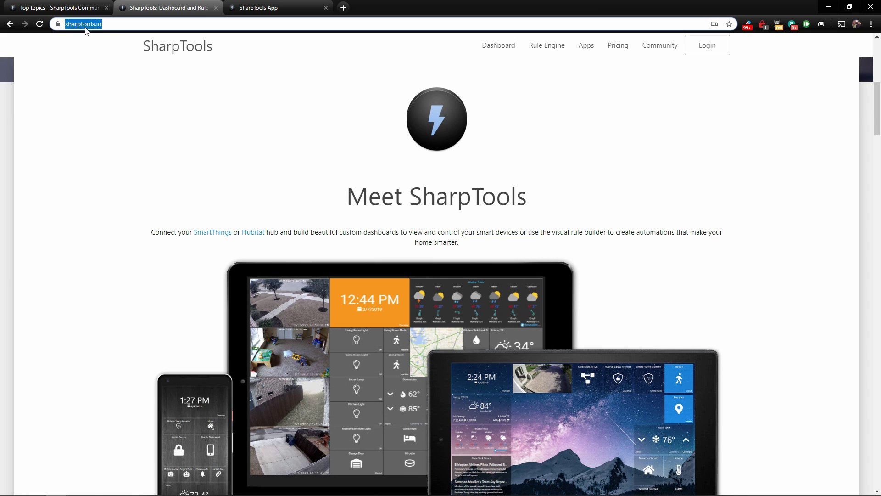
scroll(251, 129, up, 6)
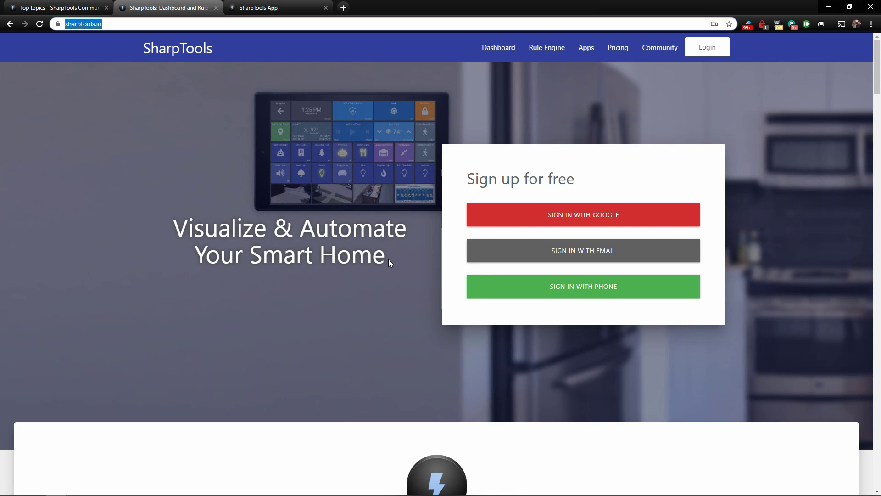
scroll(312, 252, down, 7)
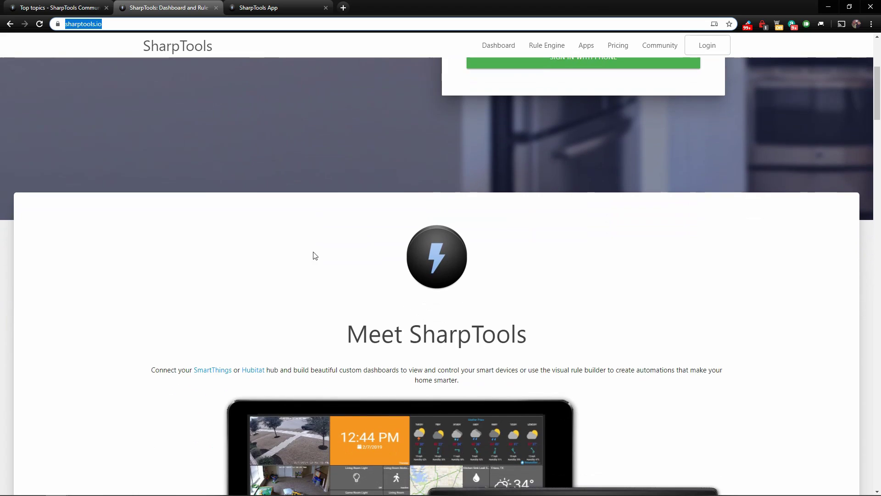
scroll(293, 248, down, 2)
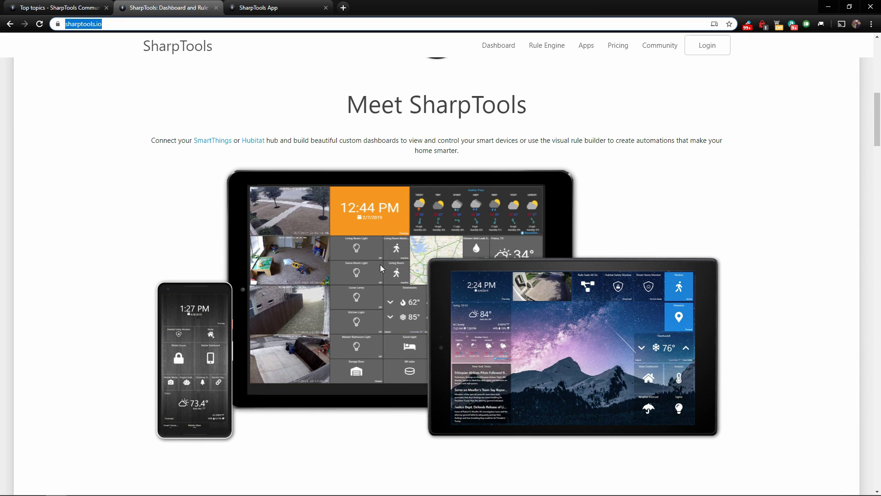
scroll(380, 264, down, 5)
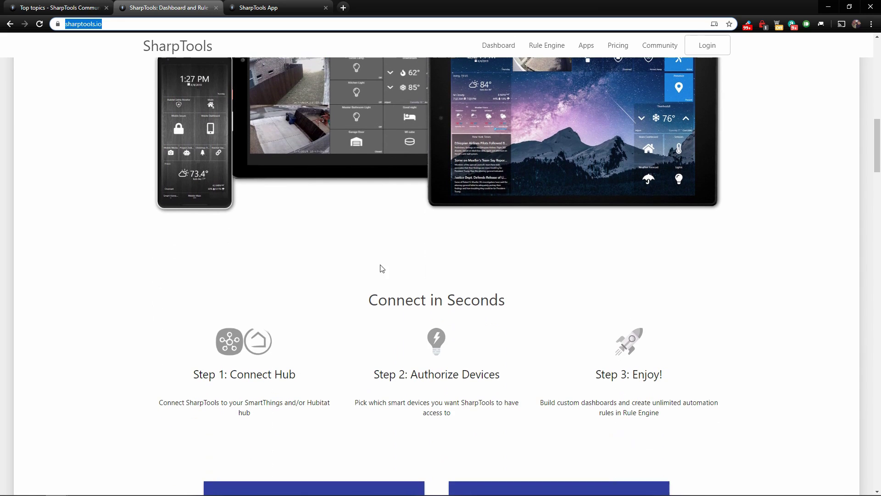
scroll(380, 266, down, 3)
scroll(371, 225, down, 1)
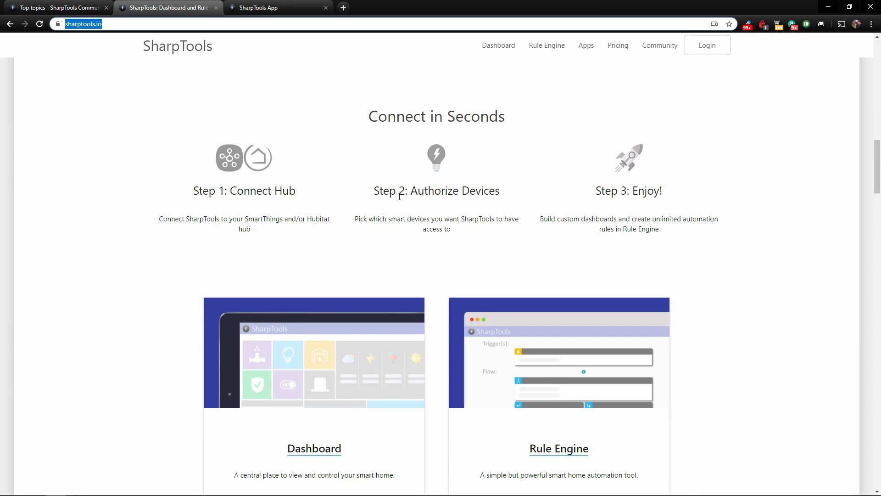
scroll(419, 214, down, 3)
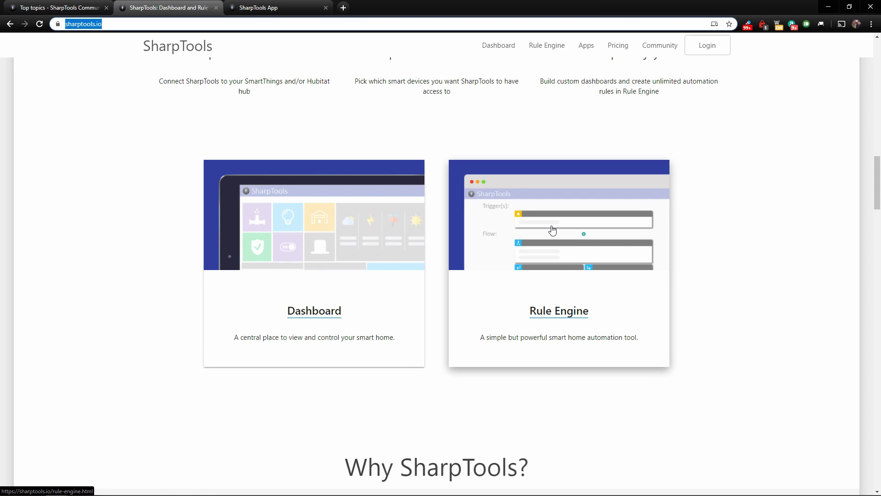
Step: Examine the Dashboard page's tile customization and Tile Security sections, and return to the home page
click(344, 264)
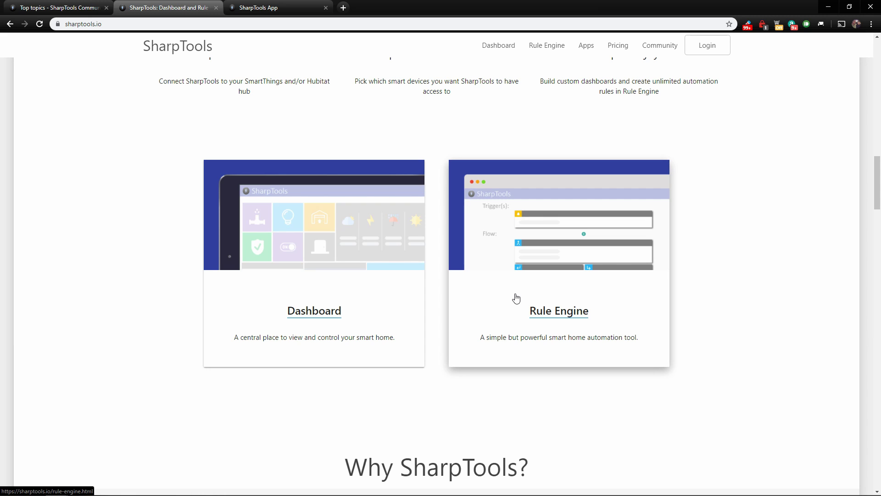
key(alt+Left)
scroll(379, 248, down, 3)
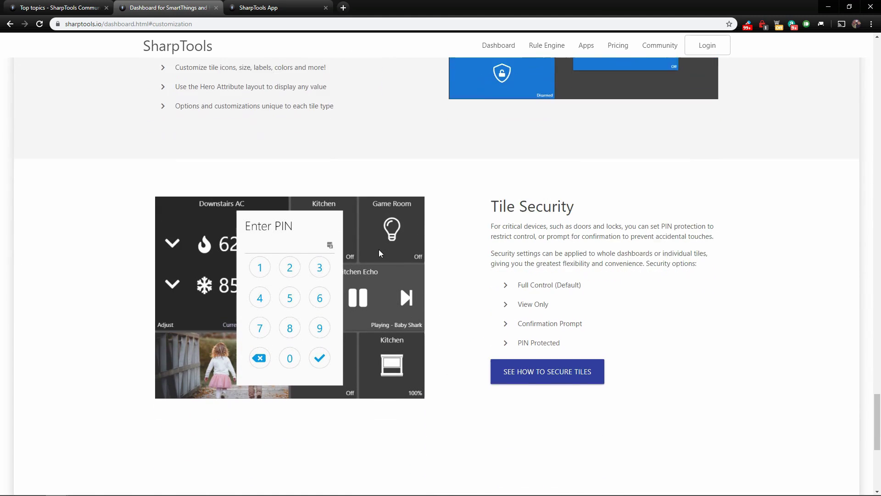
key(alt+Left)
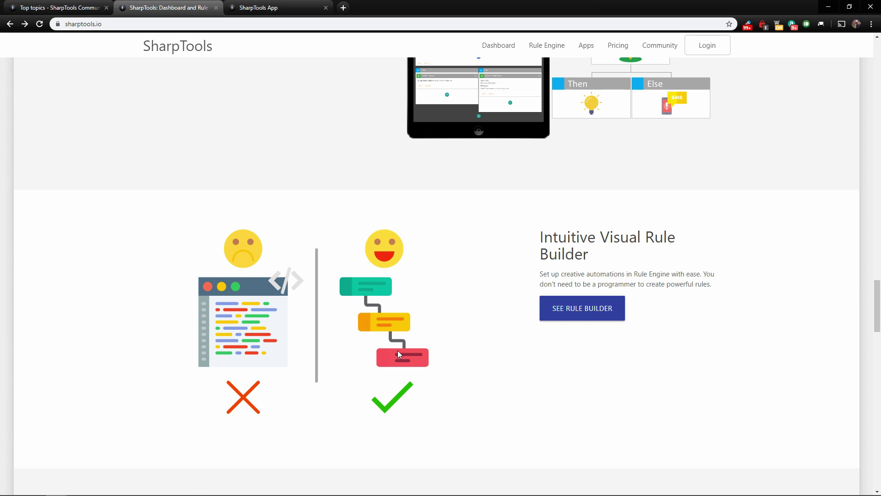
Step: Open the visual rule builder overview, examine its example flows and features, and return to the home page
click(587, 310)
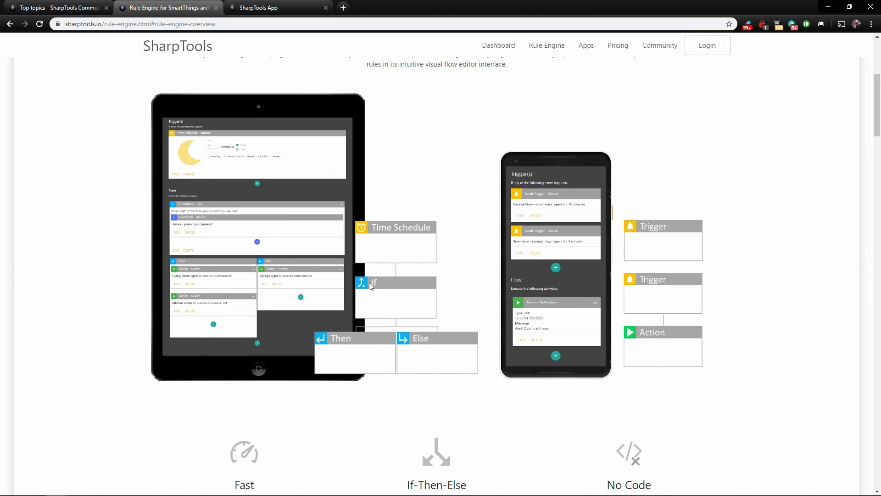
scroll(444, 263, down, 2)
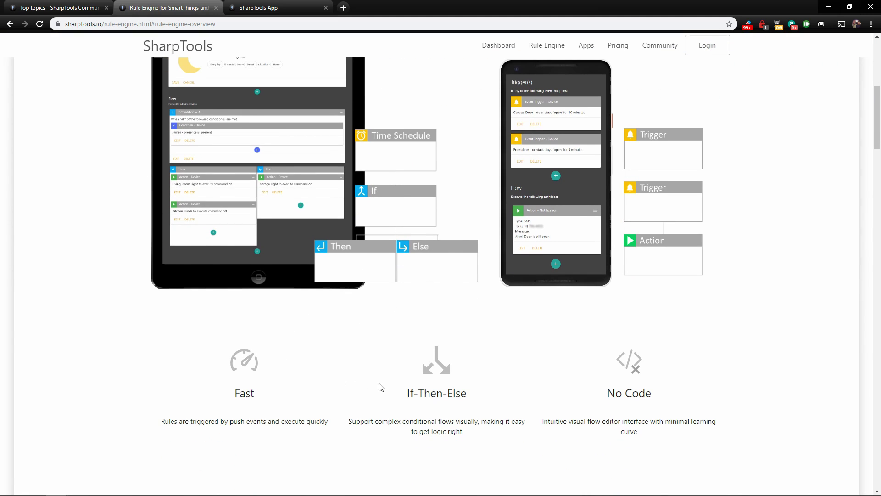
scroll(623, 390, down, 1)
scroll(530, 376, down, 5)
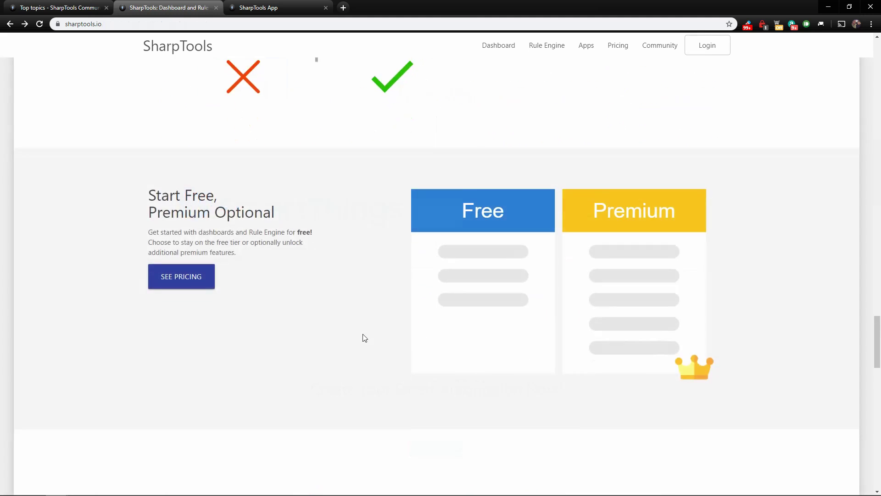
Step: Open the pricing page, compare the Free and Premium plans, and highlight the note about the trial for new accounts
scroll(362, 336, down, 1)
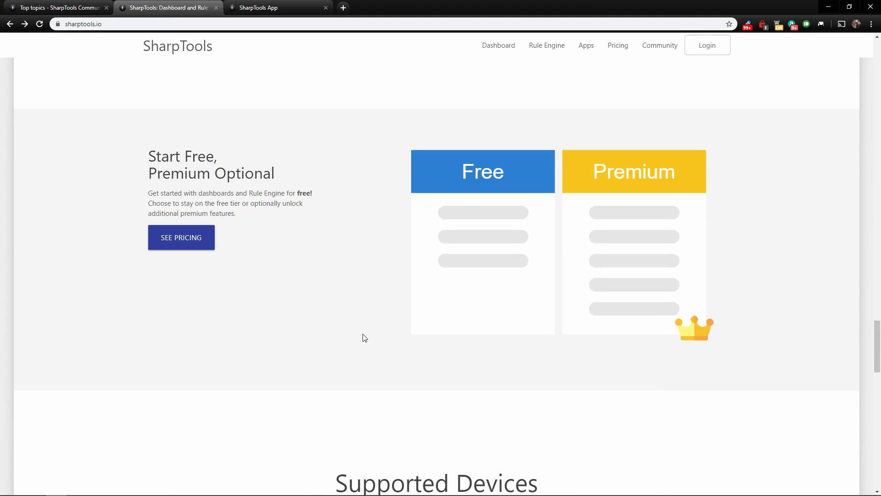
scroll(188, 307, down, 1)
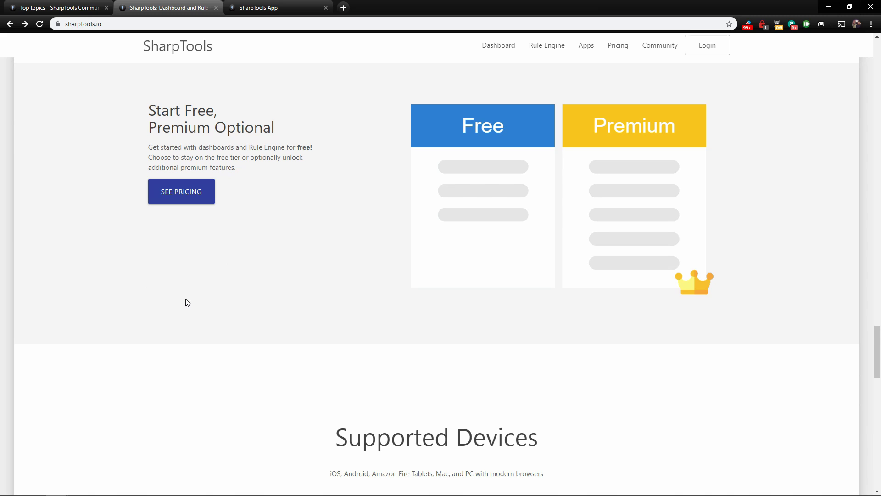
click(194, 197)
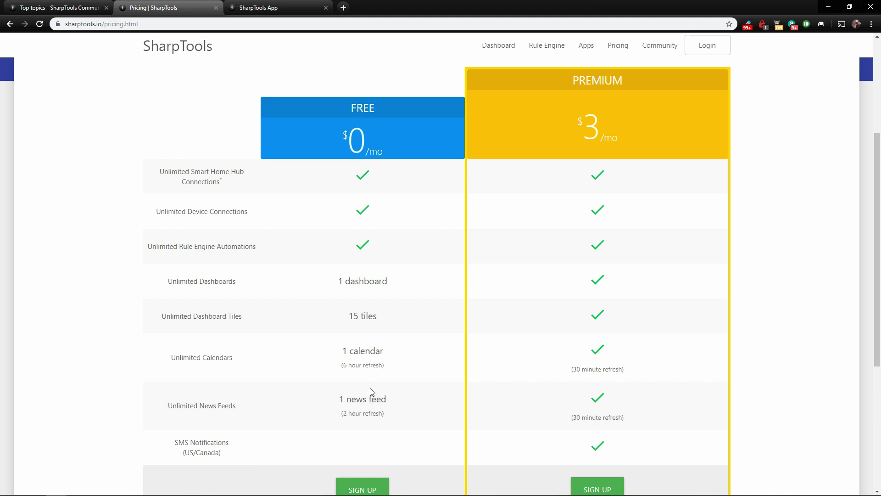
scroll(370, 309, down, 1)
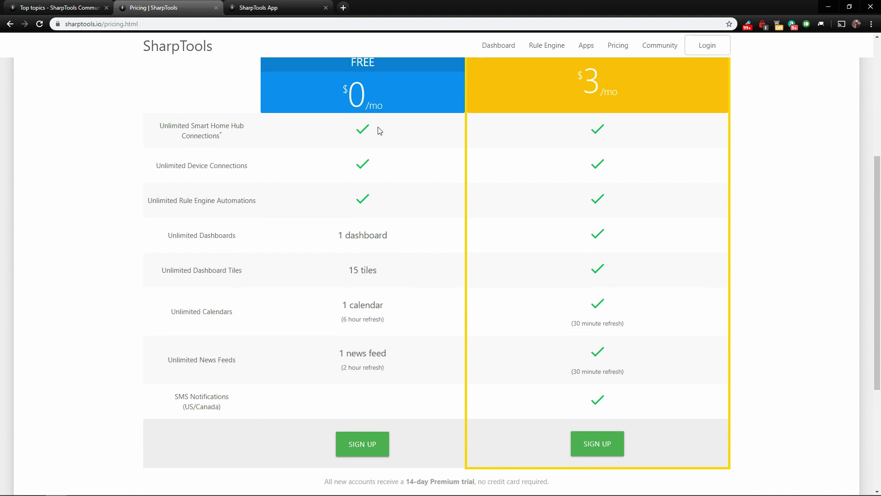
scroll(381, 151, up, 1)
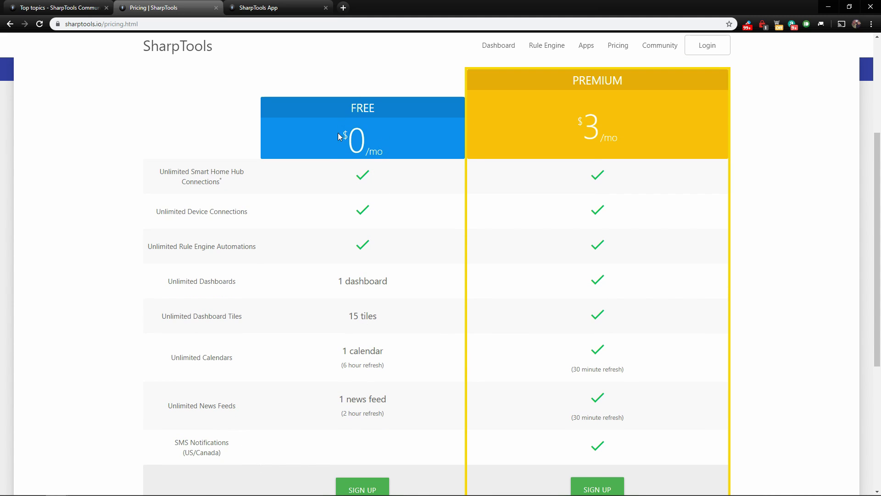
scroll(359, 145, down, 2)
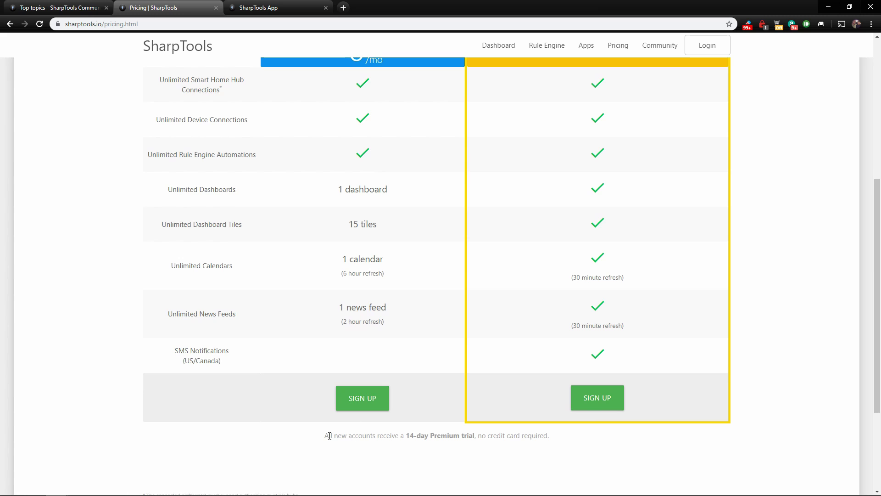
drag(326, 436, 561, 438)
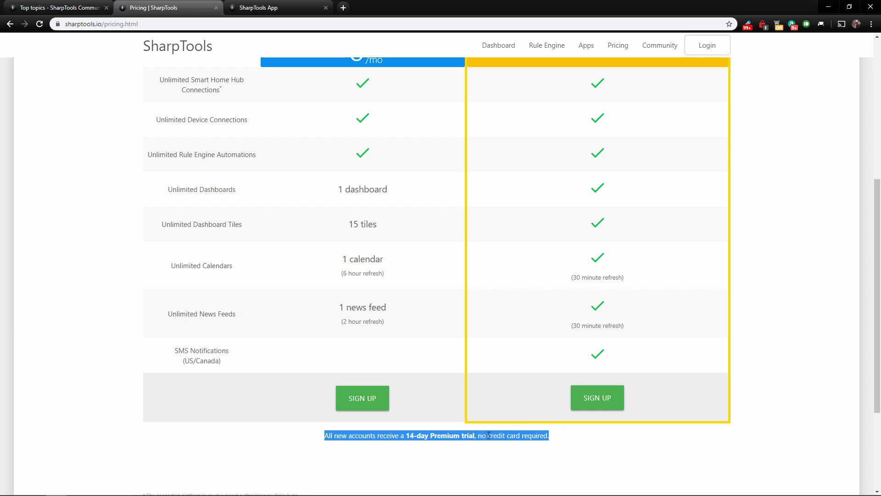
Step: Return to the home page and examine the Supported Devices and Multi-platform Support sections down to the page footer
key(alt+Left)
scroll(362, 273, down, 1)
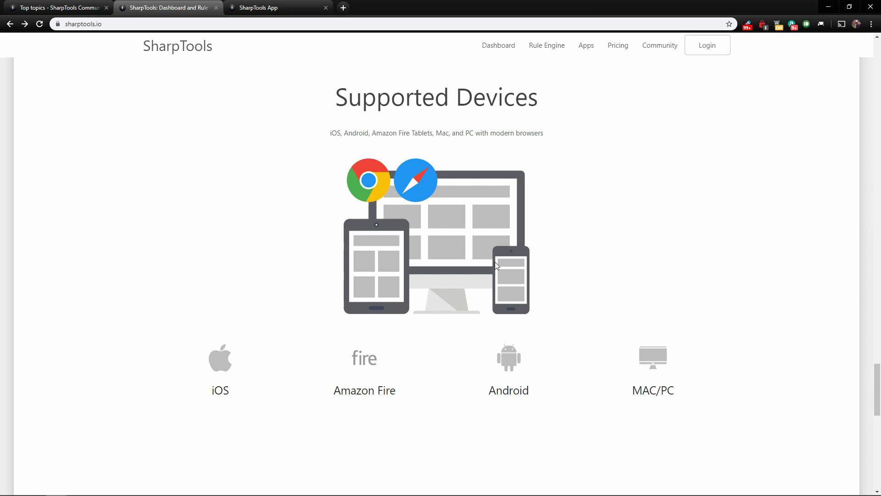
drag(490, 134, 554, 136)
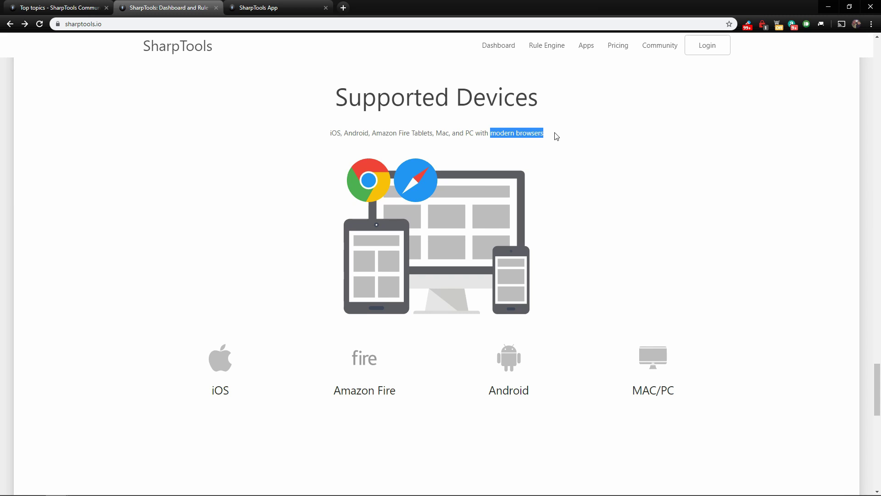
click(568, 252)
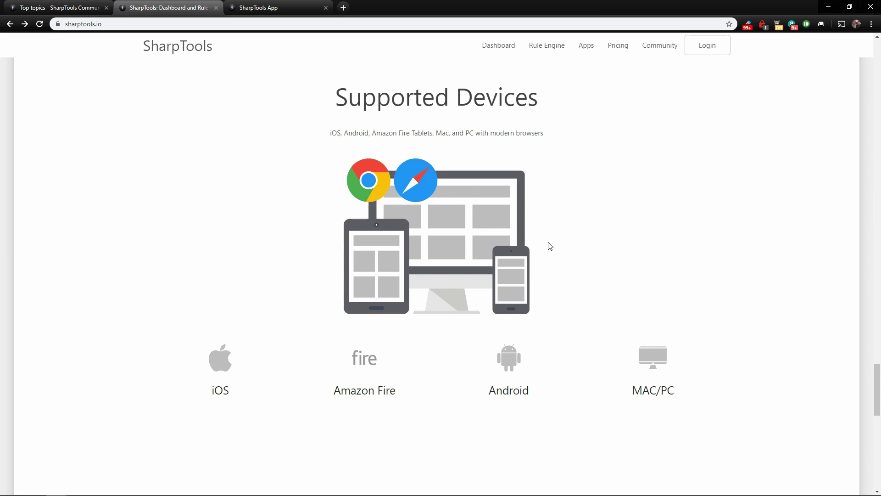
scroll(554, 252, down, 5)
scroll(546, 266, down, 2)
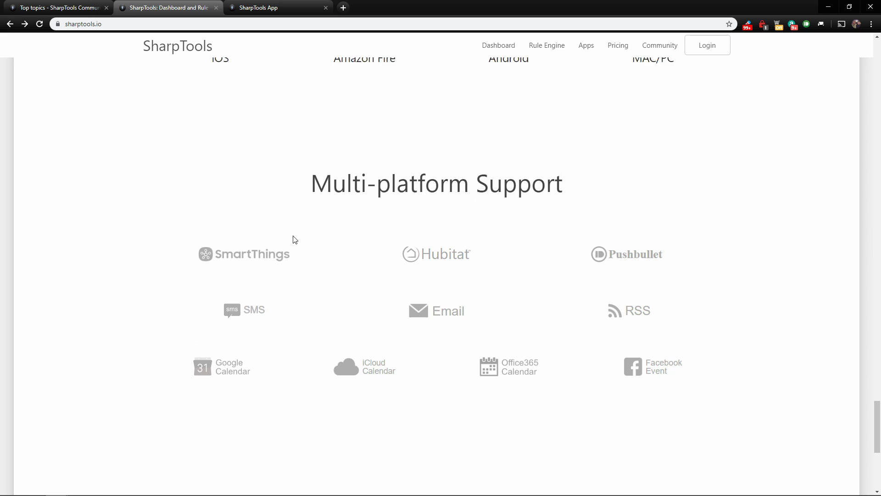
scroll(252, 244, down, 1)
scroll(531, 326, down, 6)
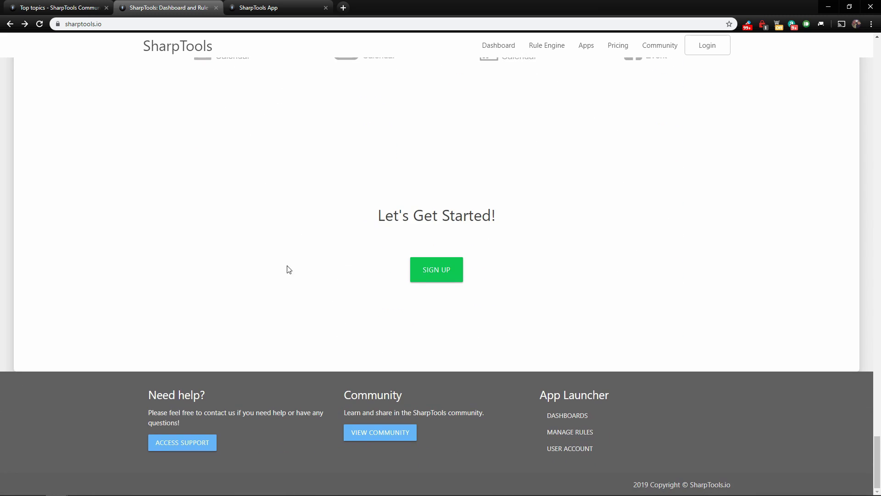
Step: Sign up for a SharpTools account with Google and check the Premium trial expiry note on the account page
scroll(342, 214, up, 1)
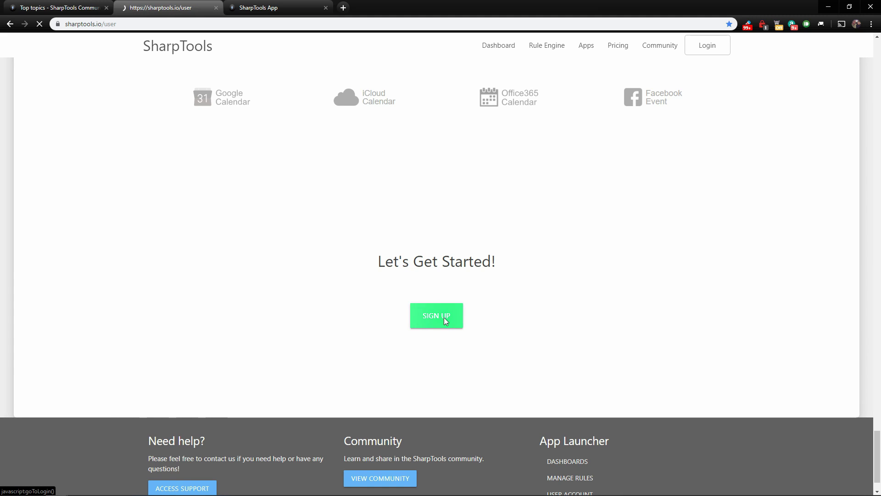
click(444, 318)
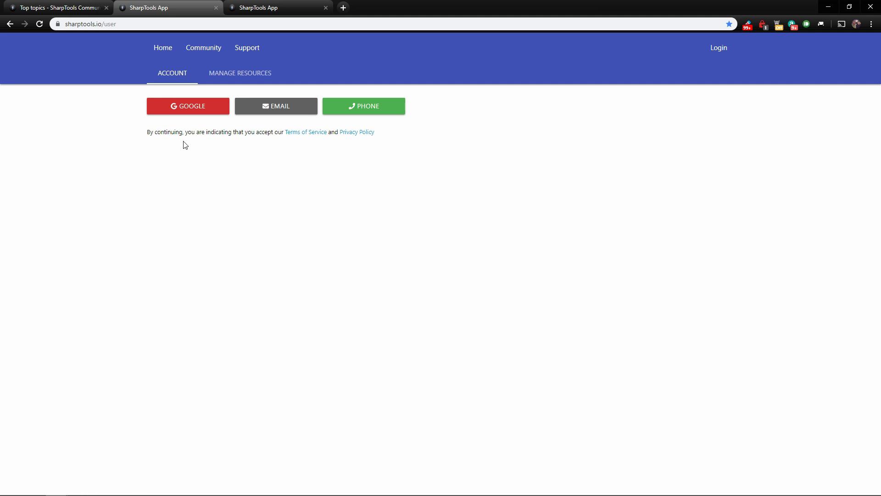
click(198, 107)
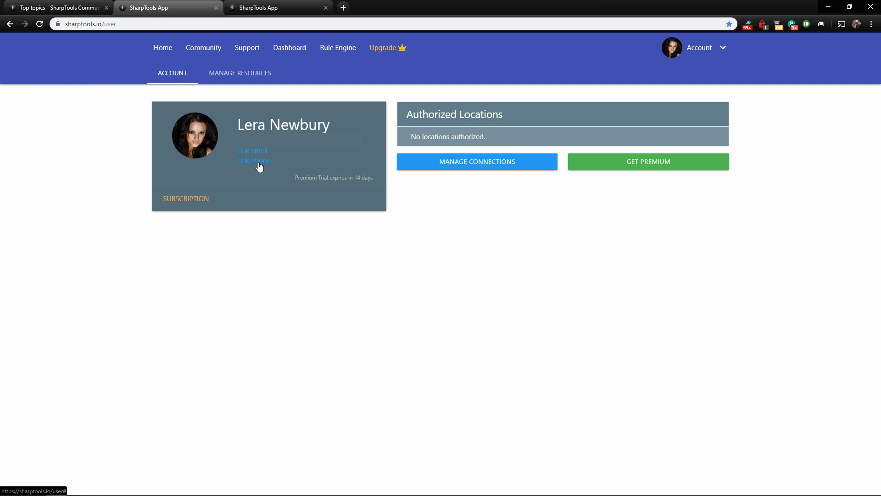
drag(294, 179, 376, 180)
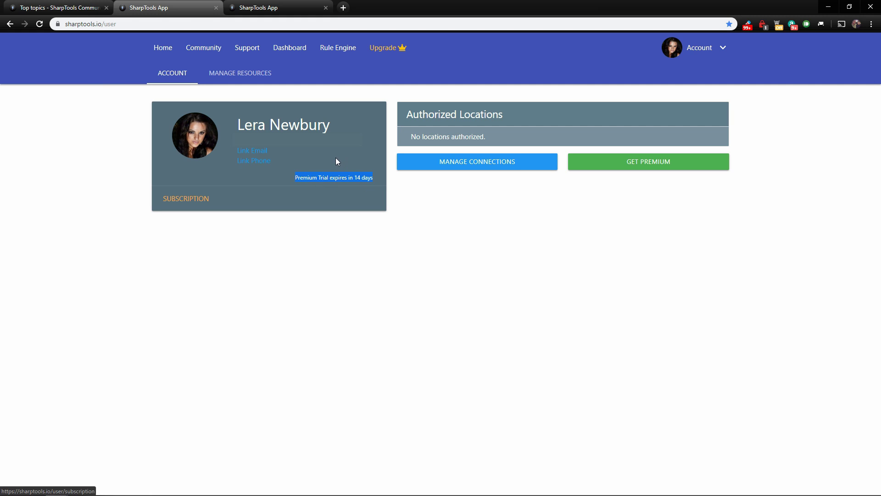
click(335, 180)
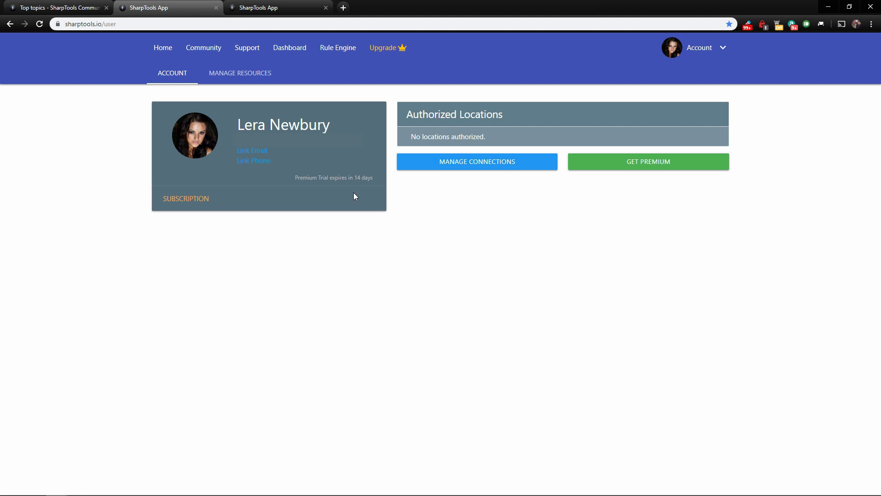
Step: Start a new platform connection for SmartThings and proceed to its device authorization page
click(504, 166)
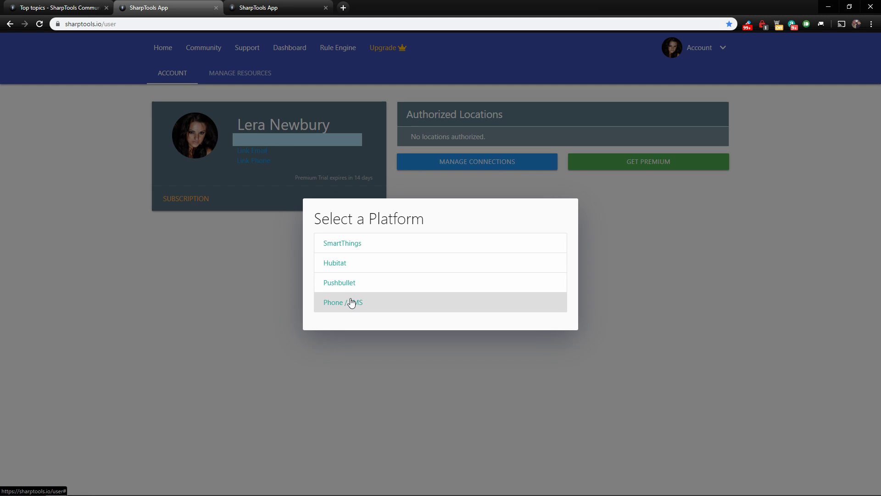
click(371, 247)
click(471, 108)
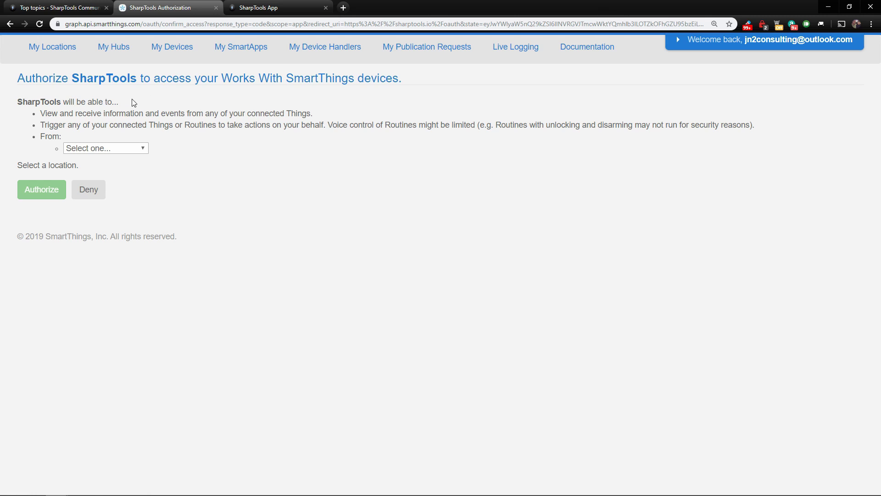
Step: Choose the Home location, review its preselected devices by category, and authorize SharpTools to access them
click(145, 150)
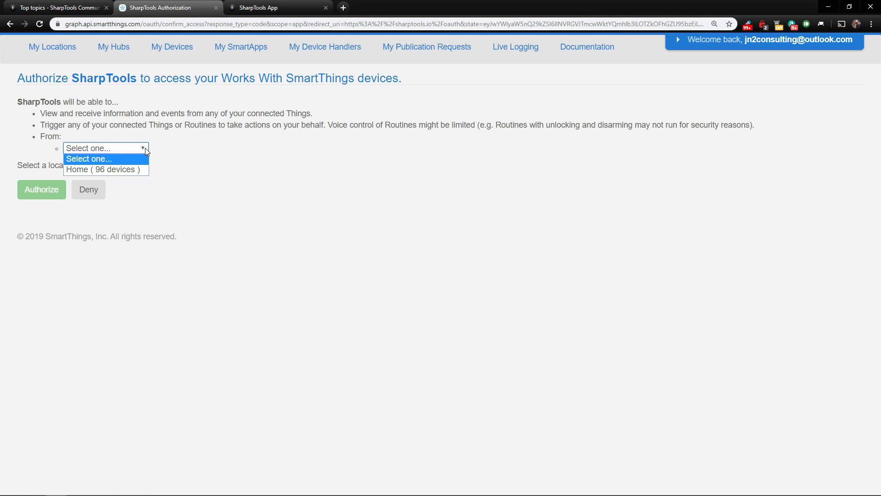
click(101, 170)
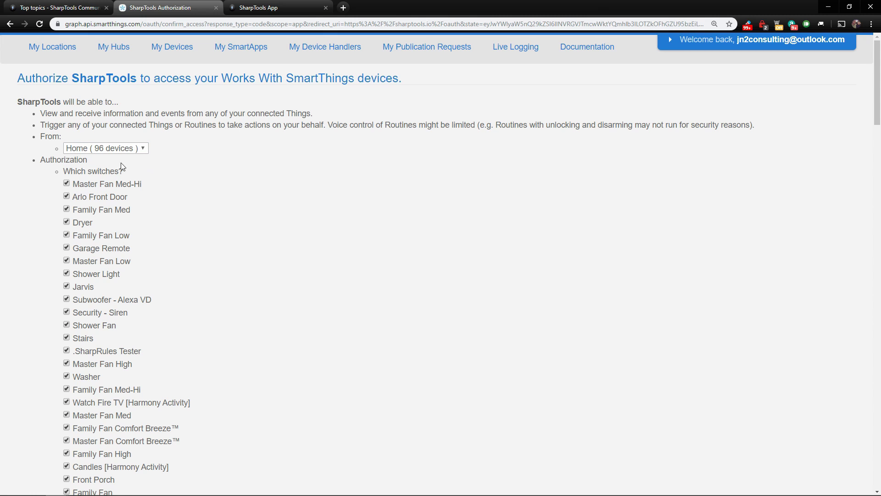
scroll(95, 167, down, 15)
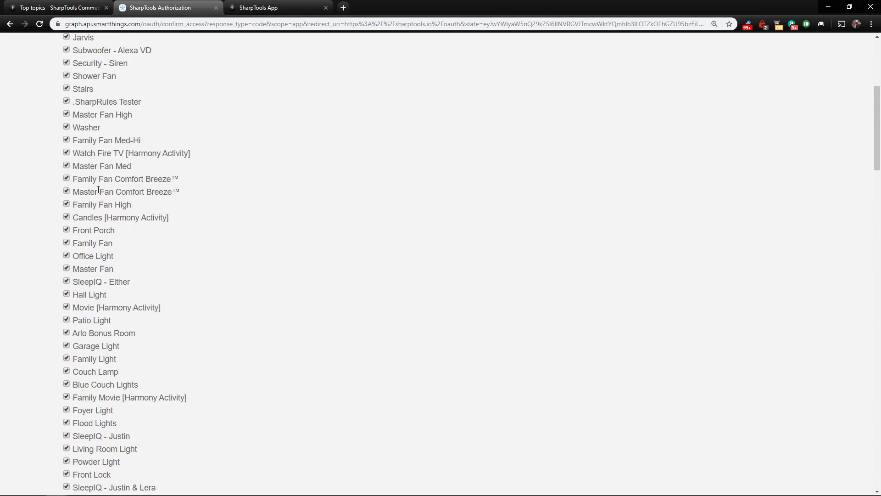
scroll(93, 257, down, 8)
scroll(94, 230, up, 20)
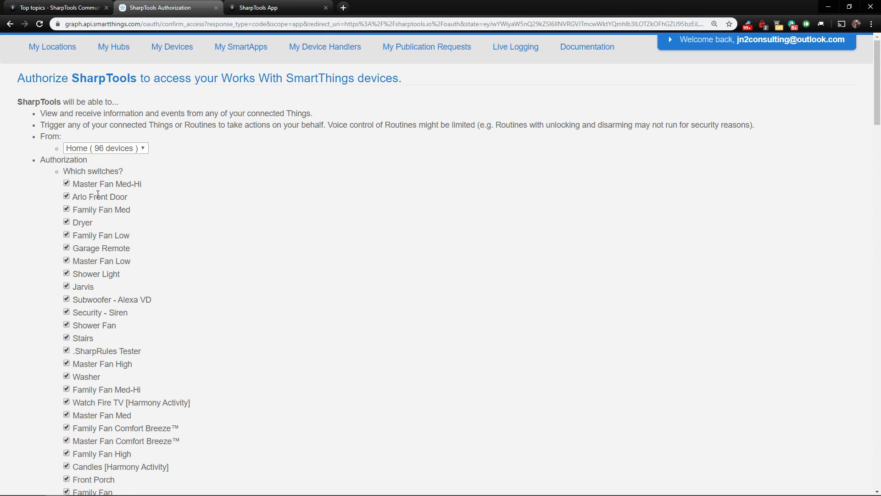
scroll(85, 194, down, 11)
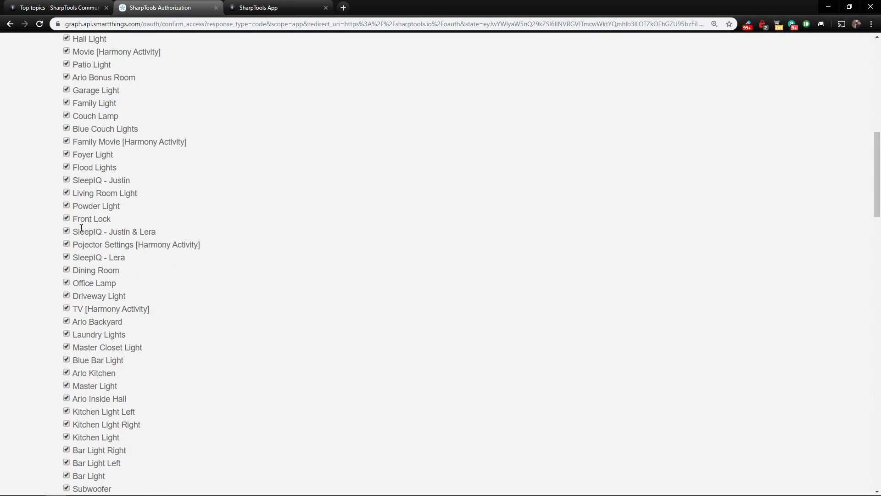
scroll(84, 205, down, 9)
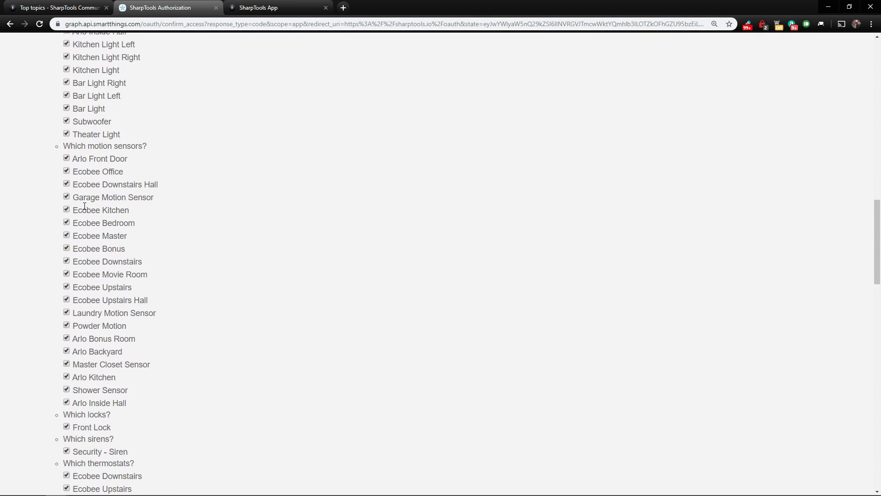
scroll(84, 206, down, 1)
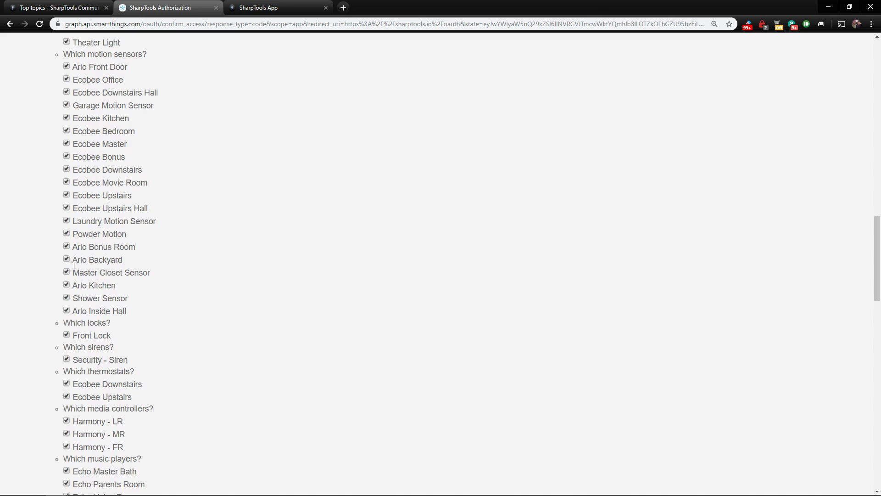
scroll(79, 299, down, 3)
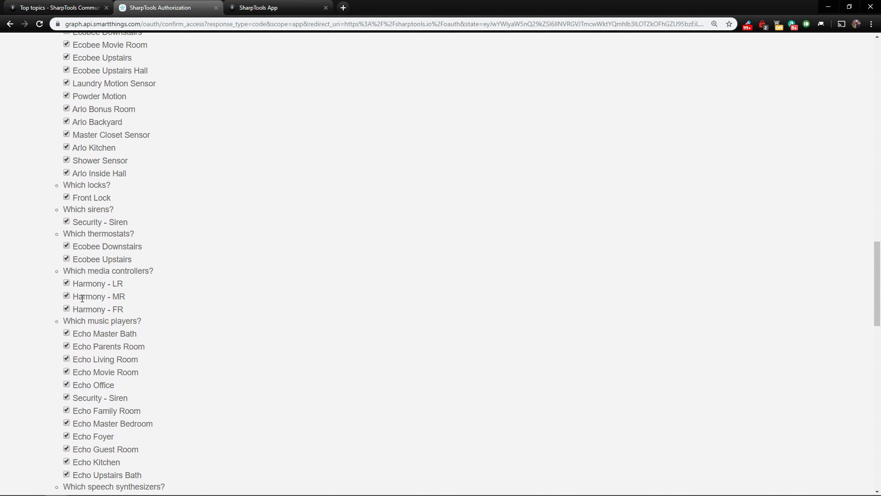
scroll(82, 298, down, 3)
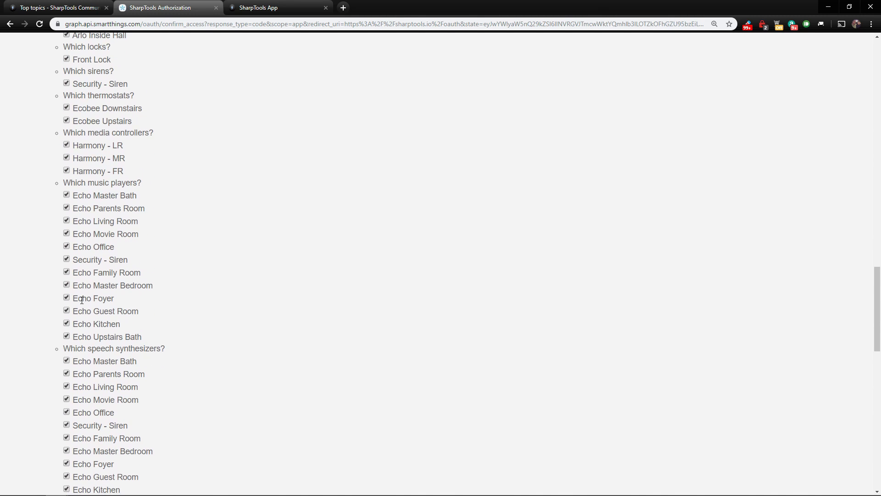
scroll(82, 300, down, 4)
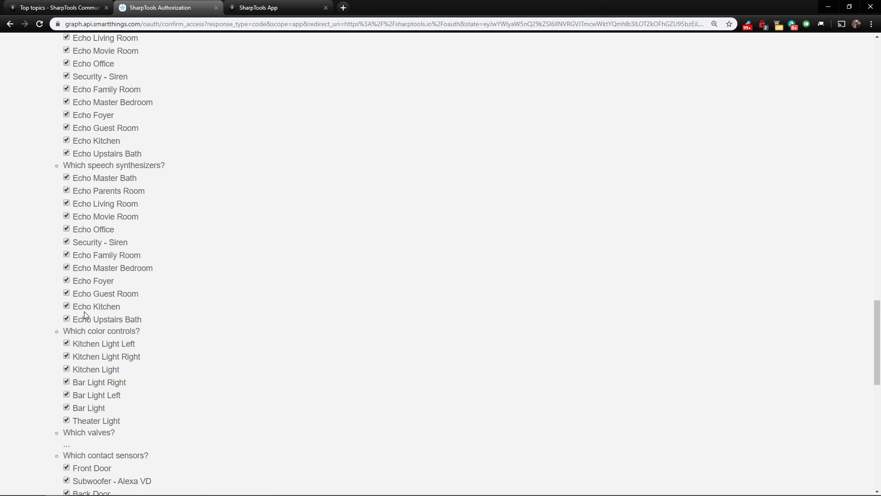
scroll(84, 312, down, 8)
scroll(85, 312, down, 5)
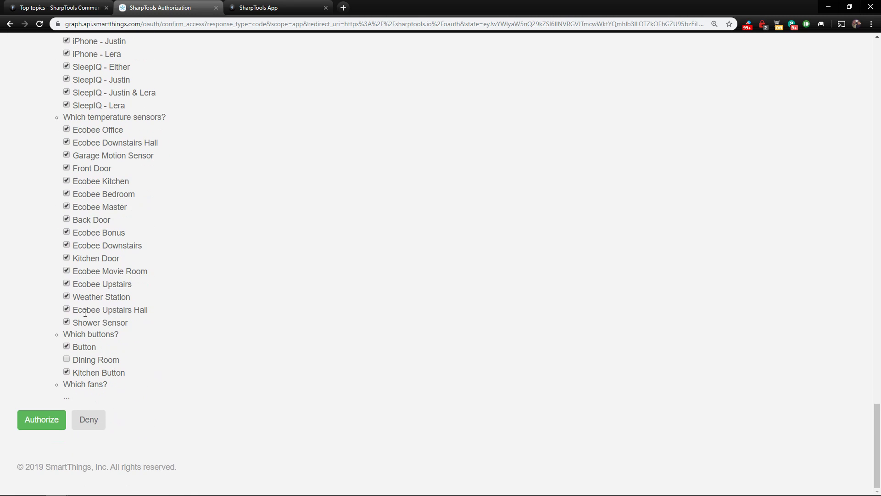
click(44, 424)
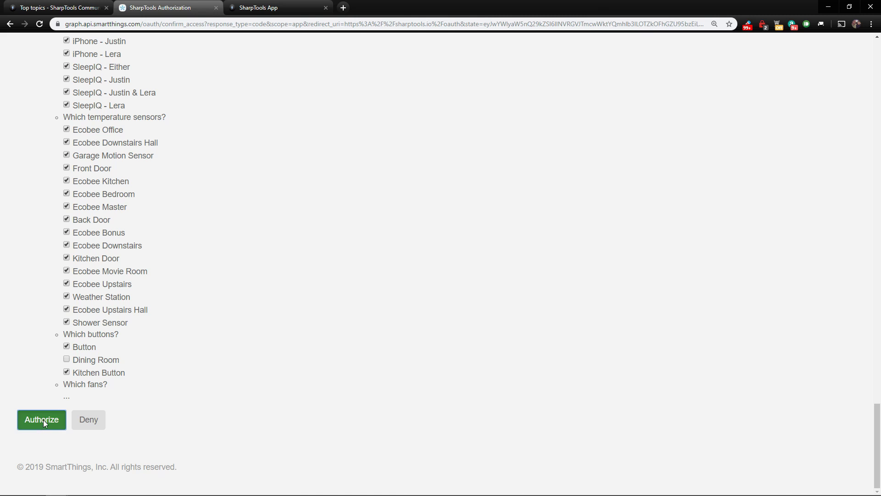
Step: Highlight the account pairing headline on the page, then clear the text selection
right_click(183, 378)
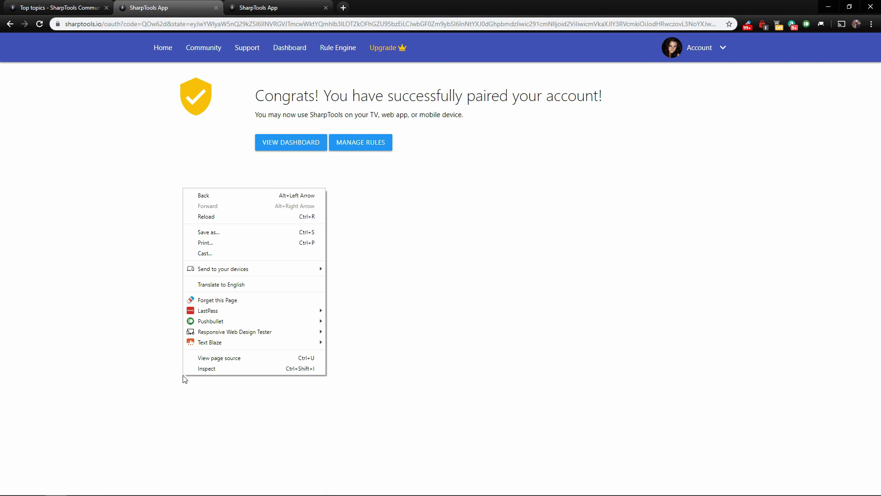
click(410, 278)
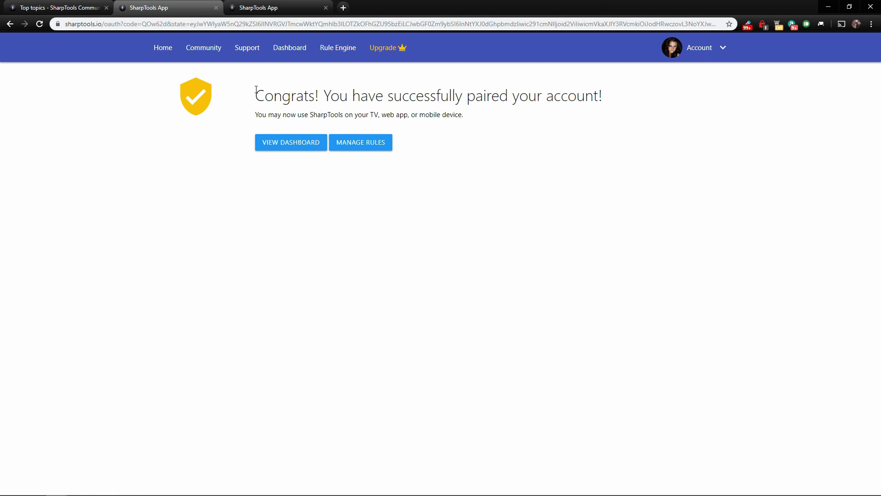
drag(259, 95, 618, 103)
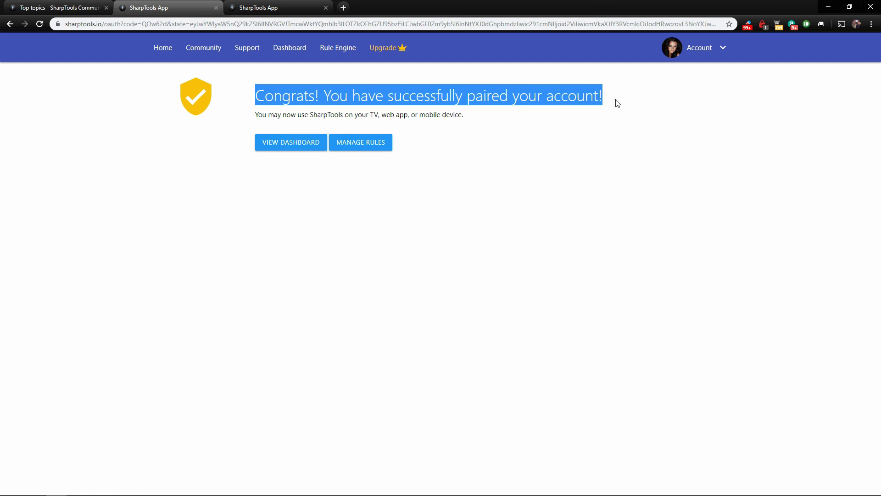
click(569, 124)
Step: Go to the dashboards and create a new one named Our First Dashboard
click(291, 142)
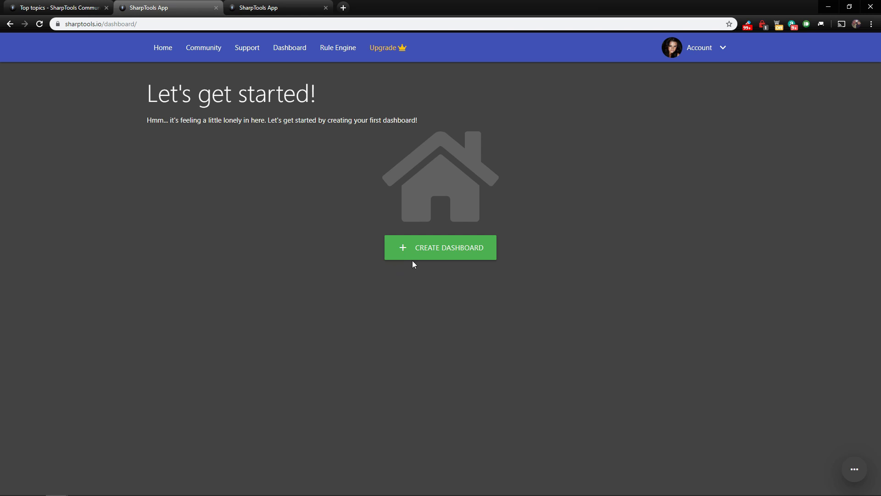
click(448, 253)
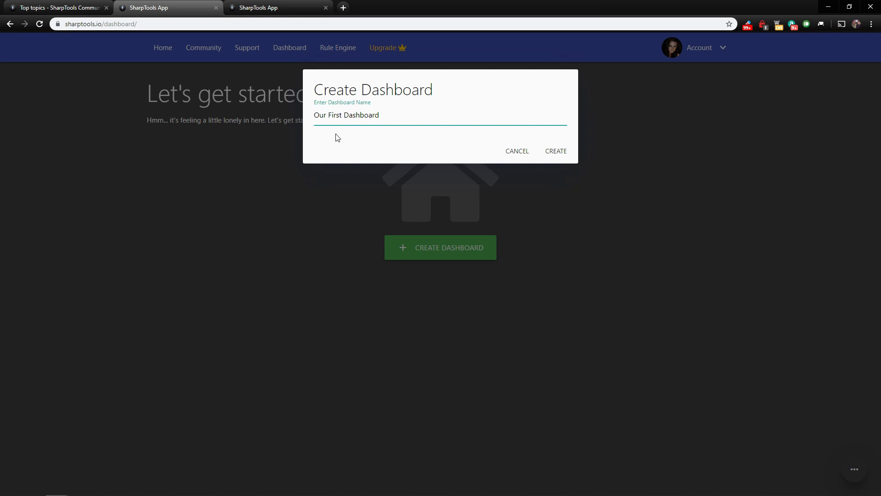
click(557, 153)
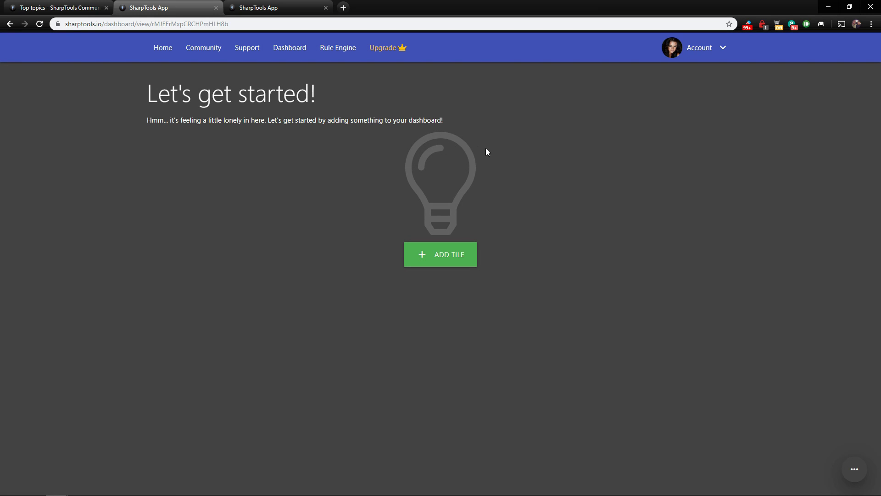
Step: Add a tile for the Office Lamp from the Things category to the empty dashboard
click(444, 257)
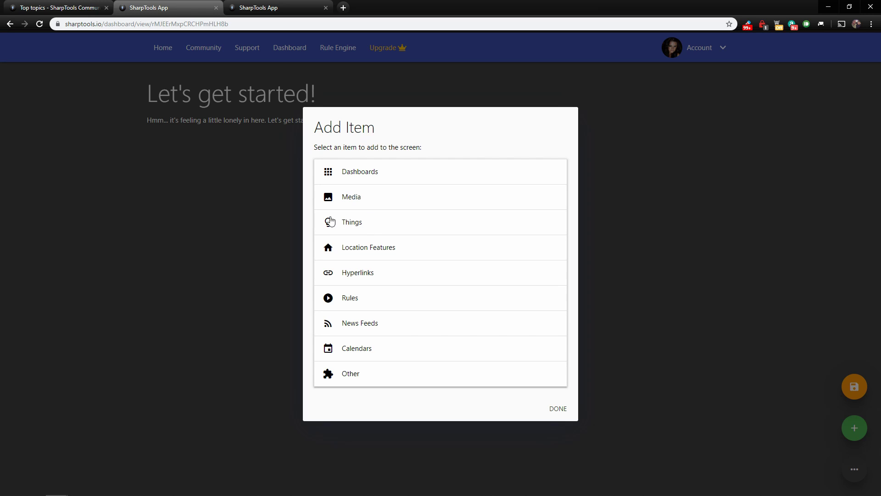
click(362, 226)
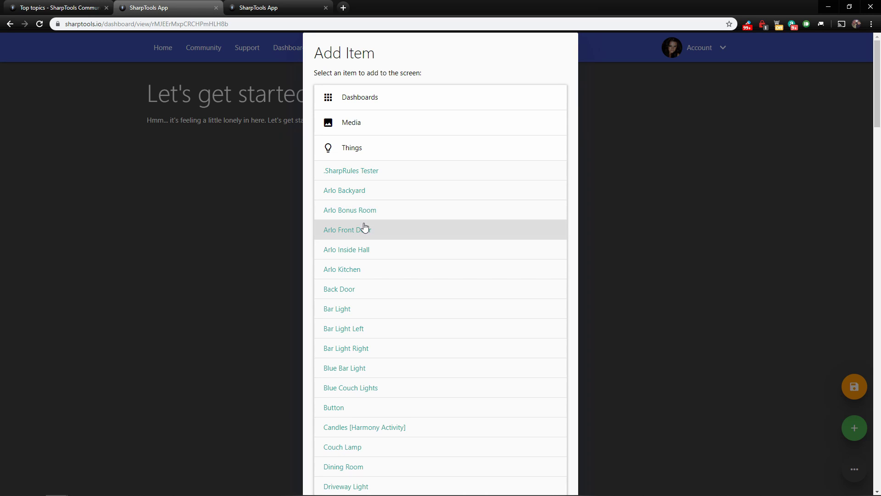
scroll(372, 216, down, 6)
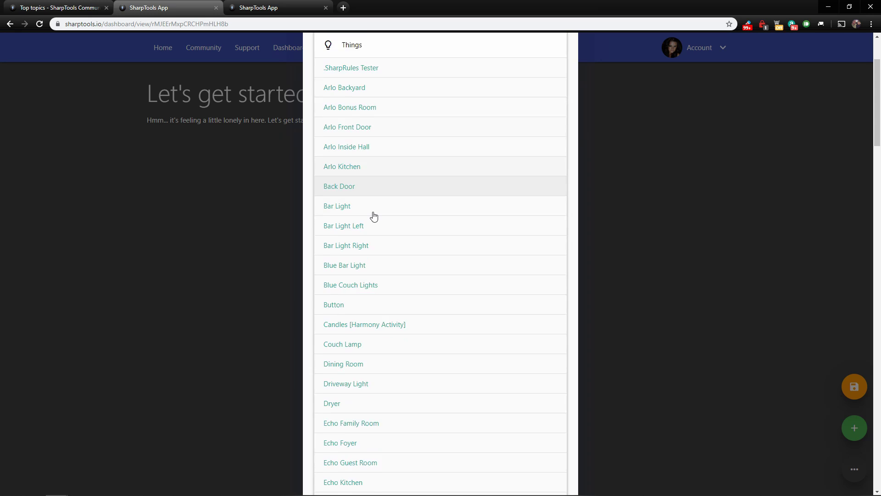
scroll(370, 224, down, 8)
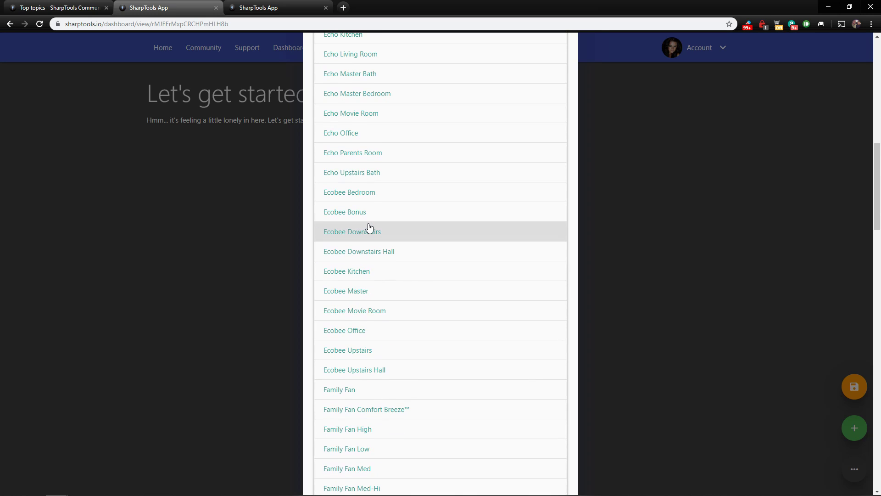
scroll(369, 227, down, 7)
scroll(367, 235, down, 11)
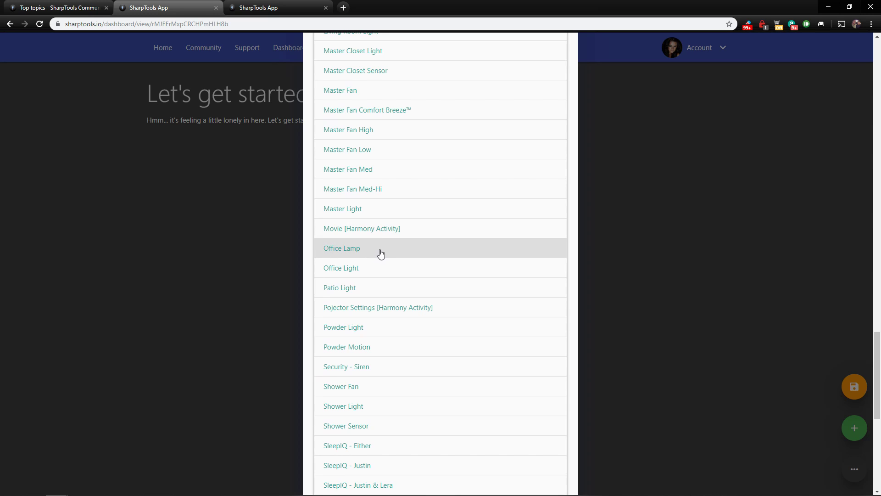
click(379, 254)
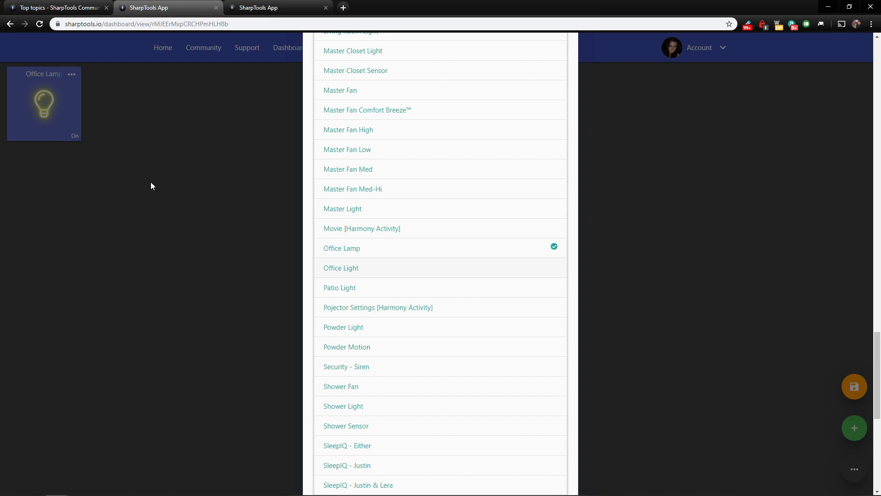
Step: Add tiles for the Office Light and the Weather Station as well, and finish adding items
click(366, 273)
scroll(373, 297, down, 4)
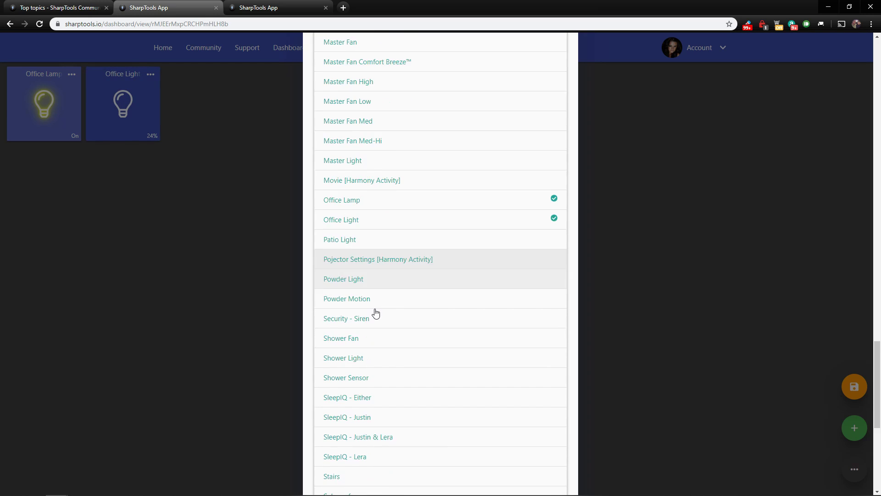
scroll(376, 313, down, 3)
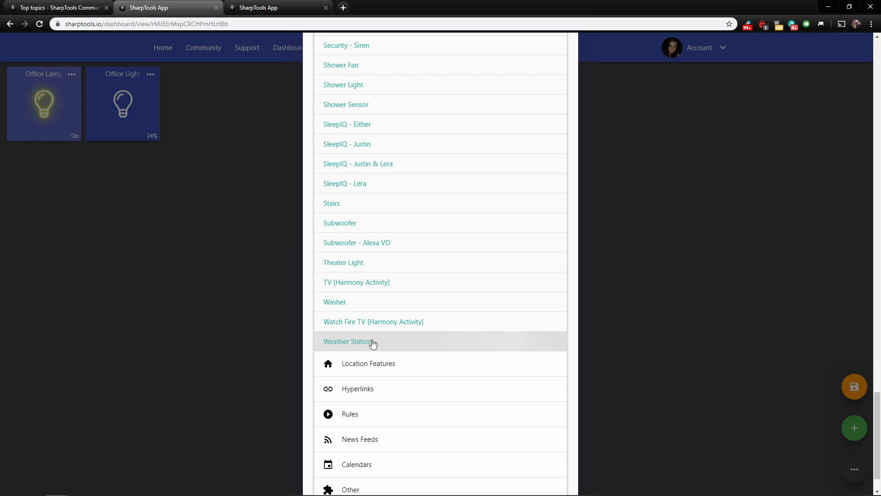
click(373, 342)
scroll(385, 241, down, 1)
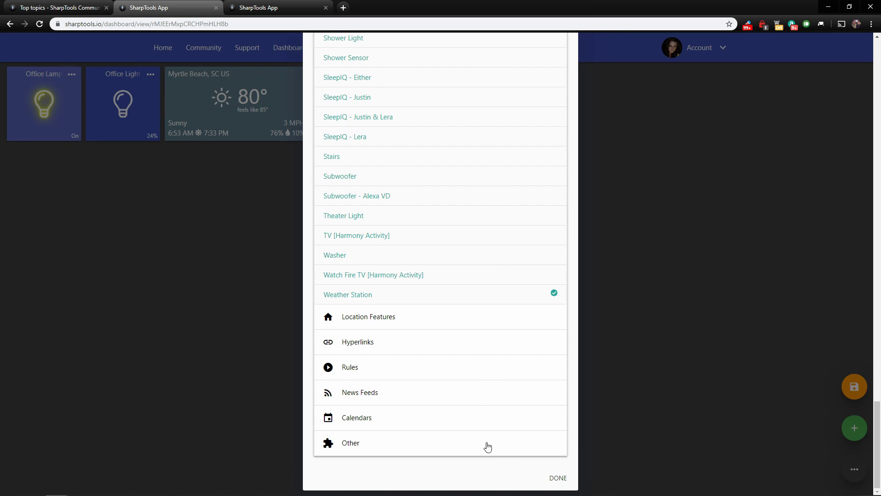
click(558, 479)
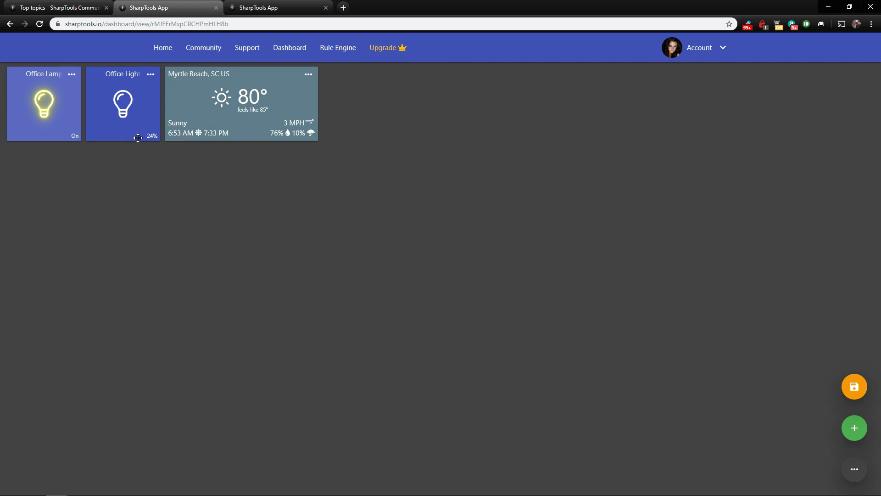
Step: Rearrange the tiles in one row with the weather first, followed by Office Light and Office Lamp without gaps
drag(254, 74, 169, 76)
drag(125, 149, 283, 80)
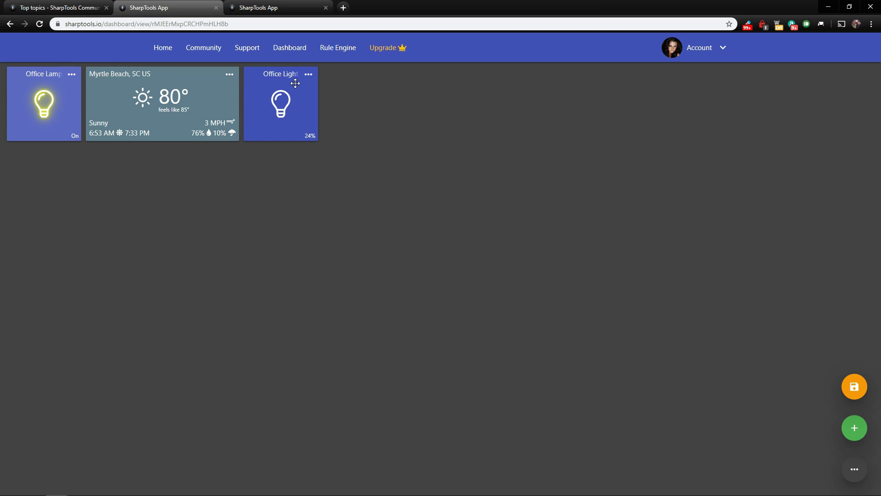
drag(54, 74, 379, 72)
drag(207, 71, 131, 70)
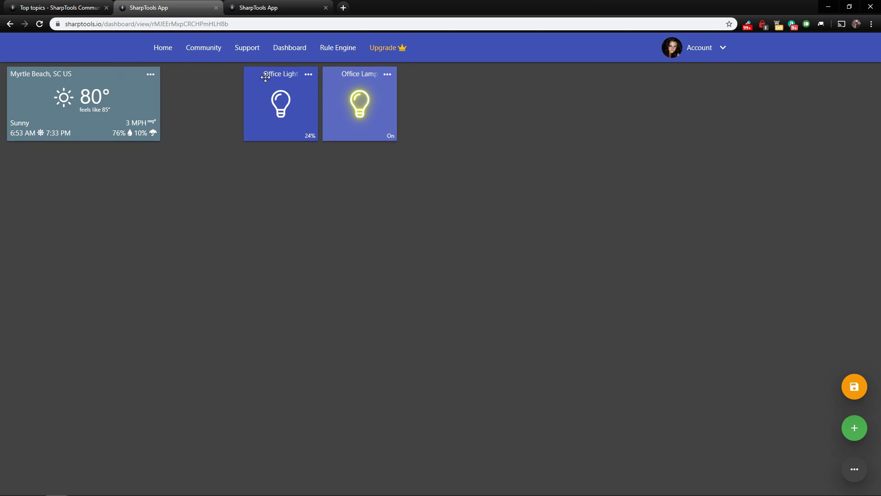
drag(285, 76, 209, 76)
drag(338, 76, 260, 76)
Step: Look over the item categories that can be added to the dashboard and close the list without adding anything
click(852, 387)
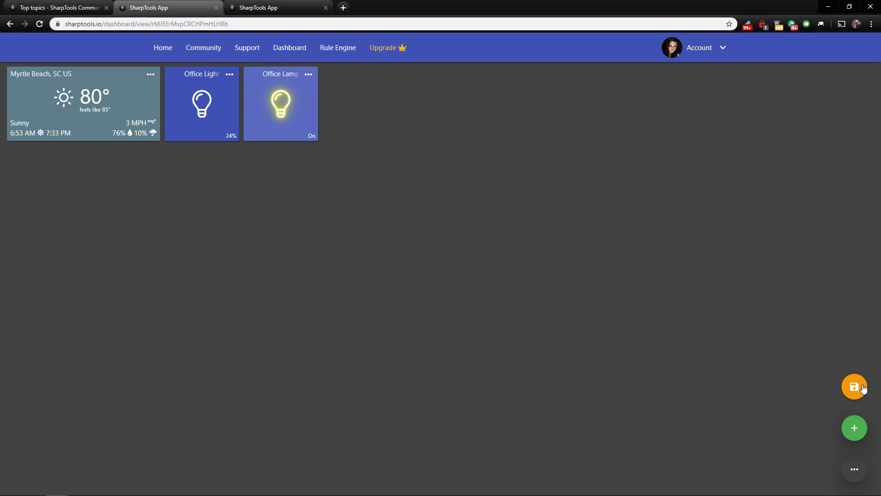
click(850, 389)
click(856, 431)
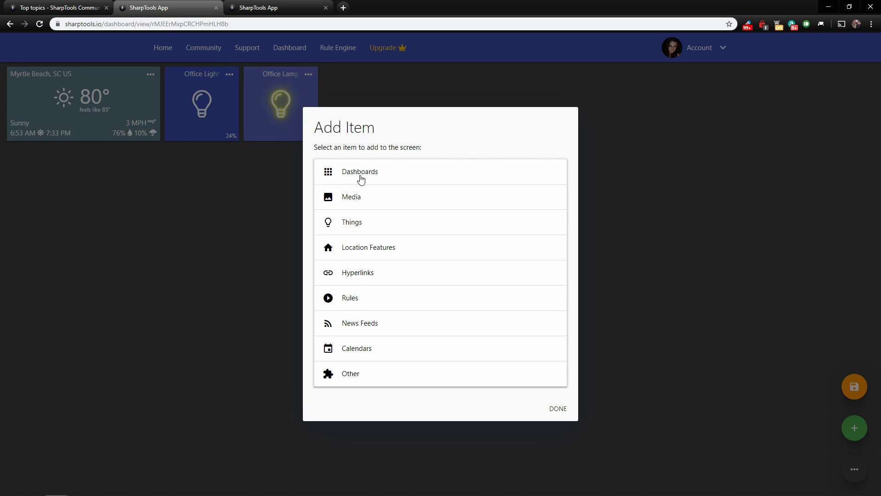
click(556, 409)
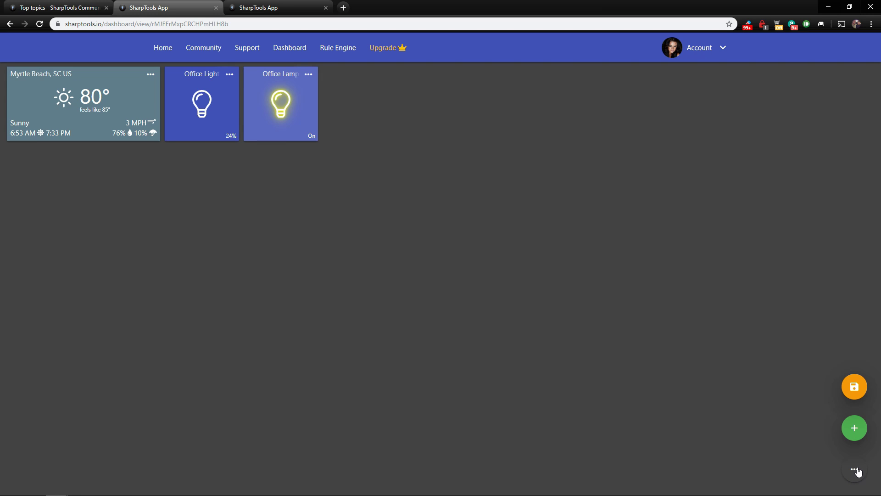
Step: Open the dashboard's actions and save the edited tile layout
click(855, 472)
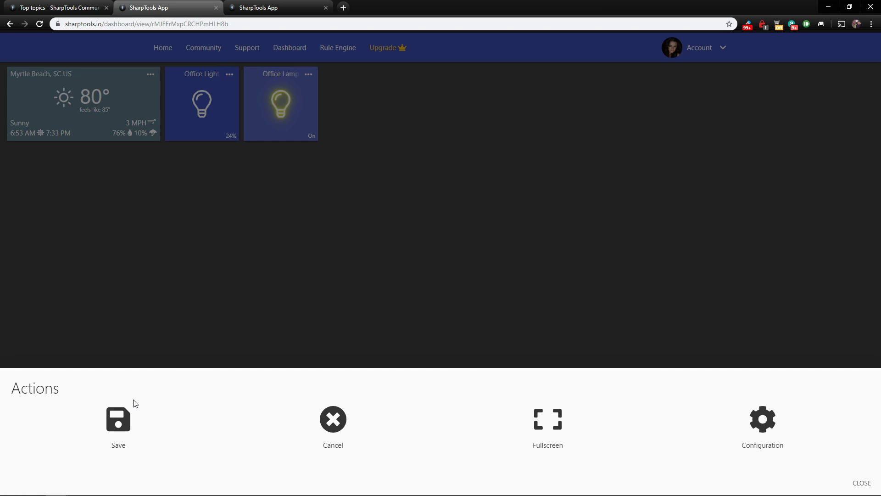
click(119, 424)
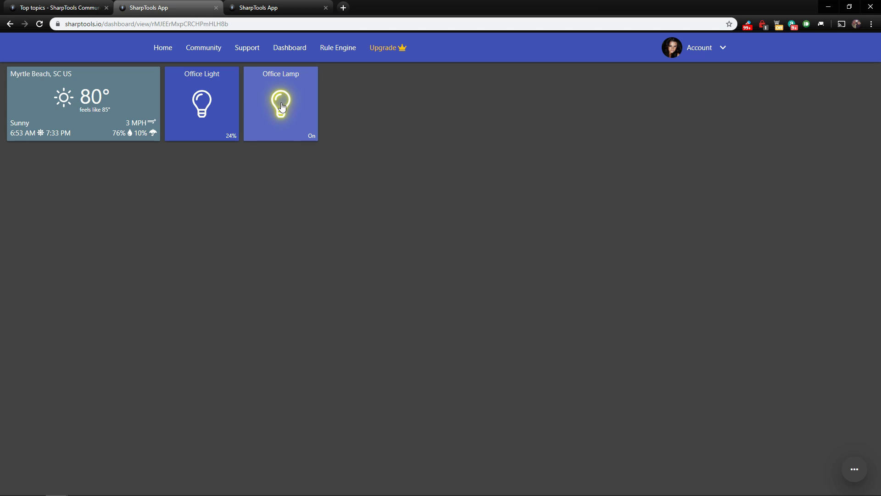
Step: Switch the Office Lamp off and back on from its dashboard tile
click(283, 105)
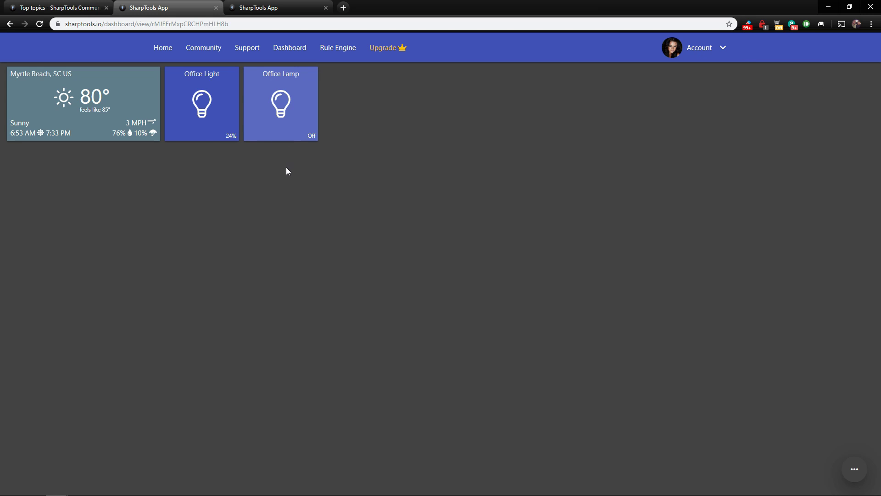
click(280, 99)
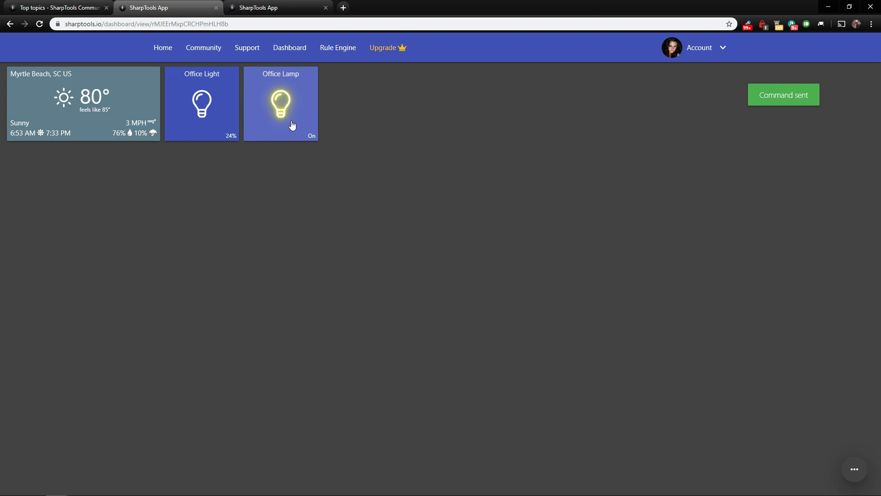
Step: Put the dashboard into edit mode, open the tile editor for Office Lamp and move it clear of the tiles
click(855, 471)
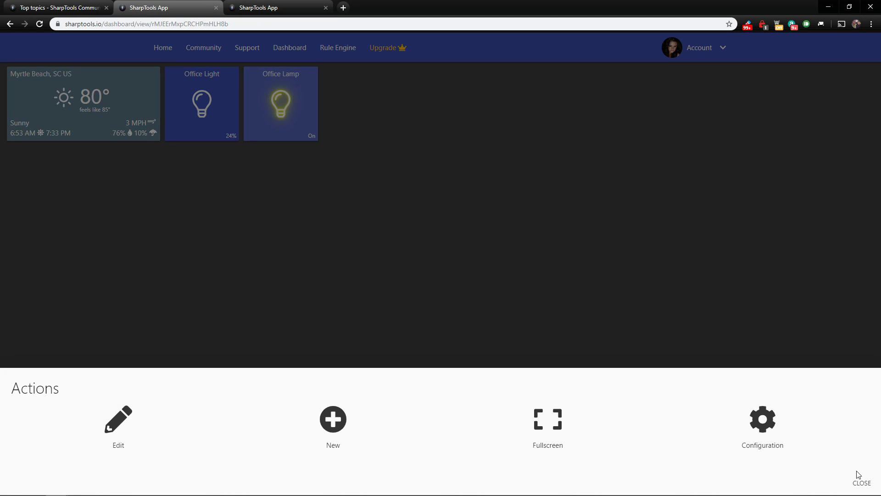
click(122, 428)
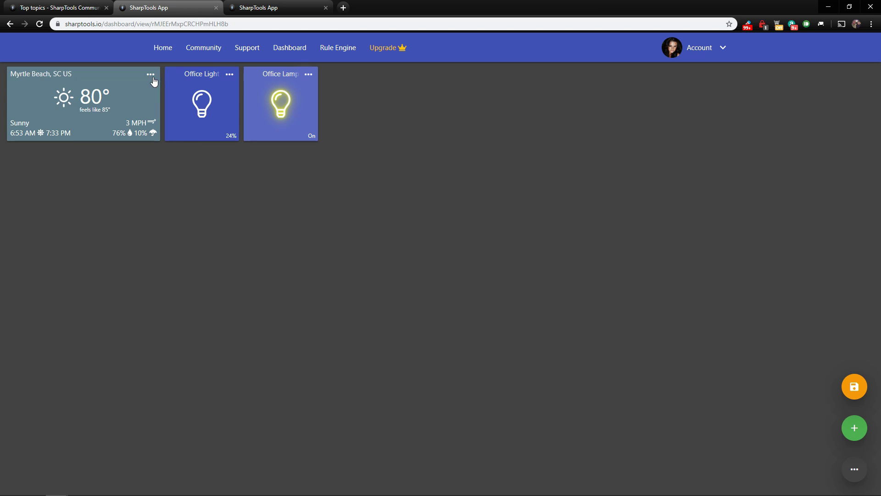
click(309, 75)
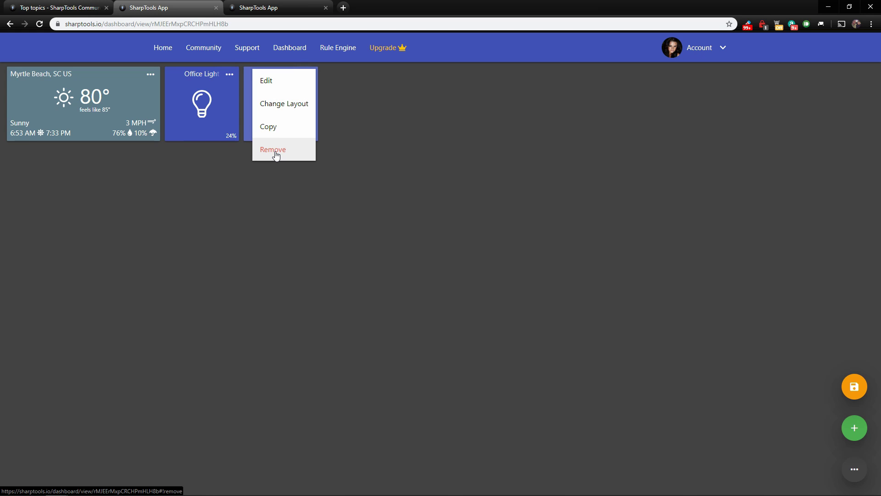
click(292, 84)
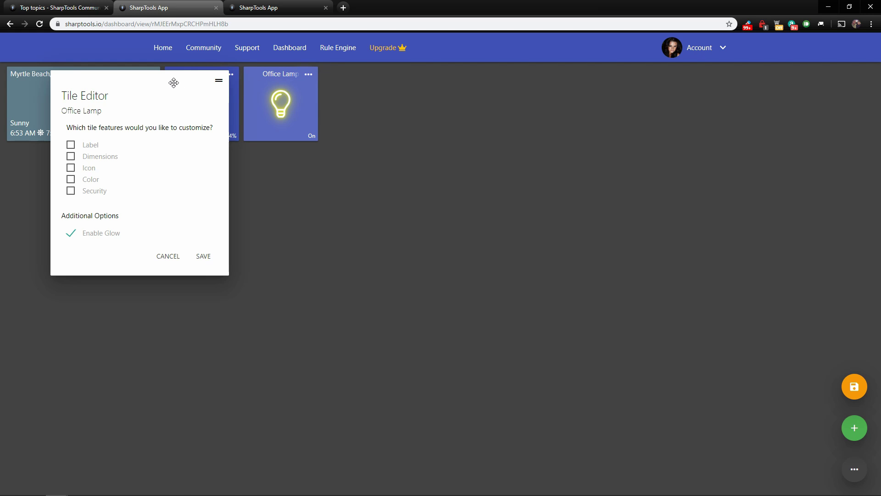
drag(180, 85, 452, 115)
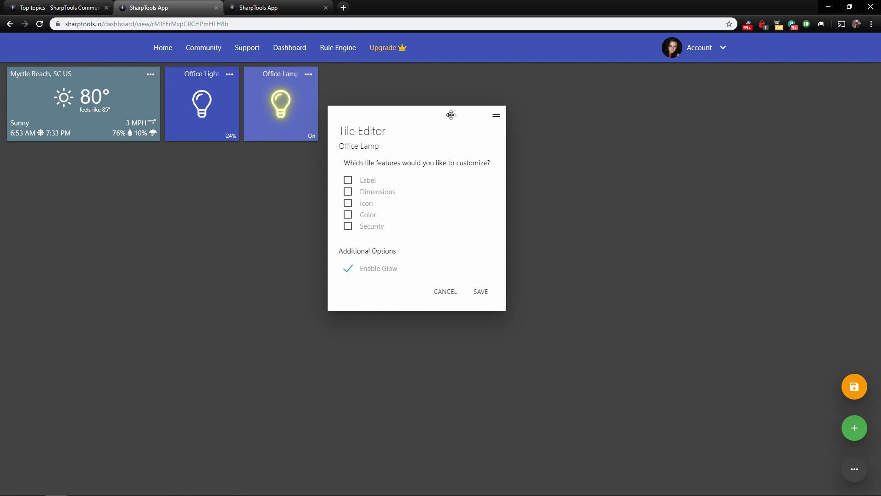
drag(374, 118, 393, 108)
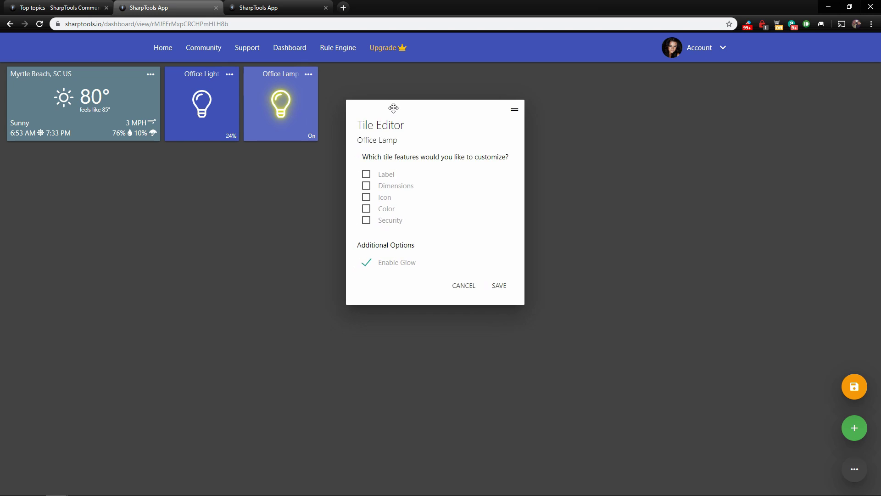
Step: Customize the Office Lamp tile's dimensions to 1x height and 2x width and save the tile
click(366, 175)
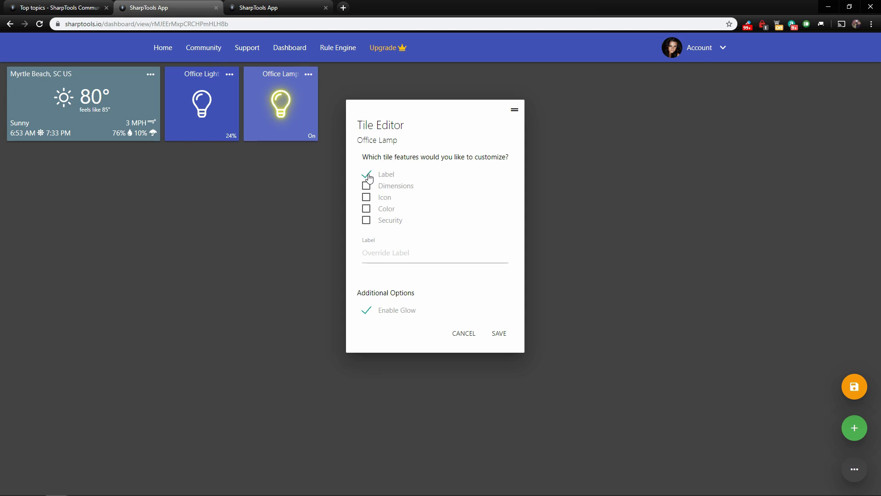
click(366, 175)
click(366, 186)
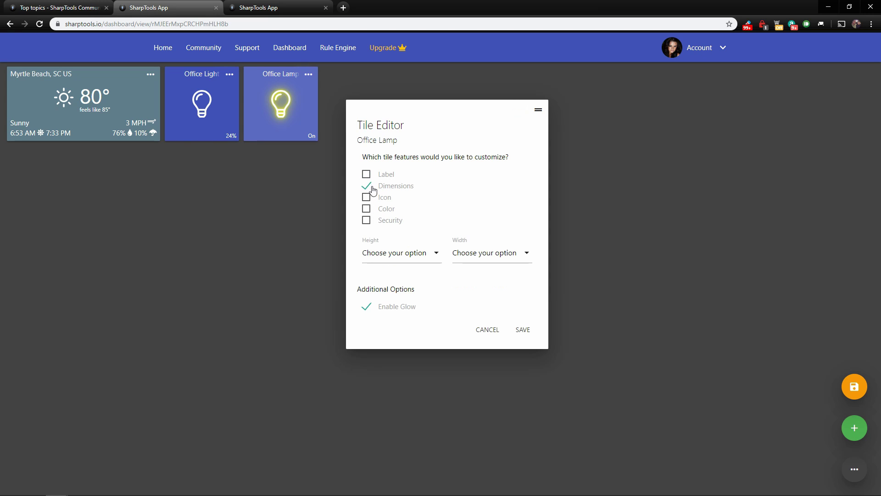
click(435, 254)
click(395, 277)
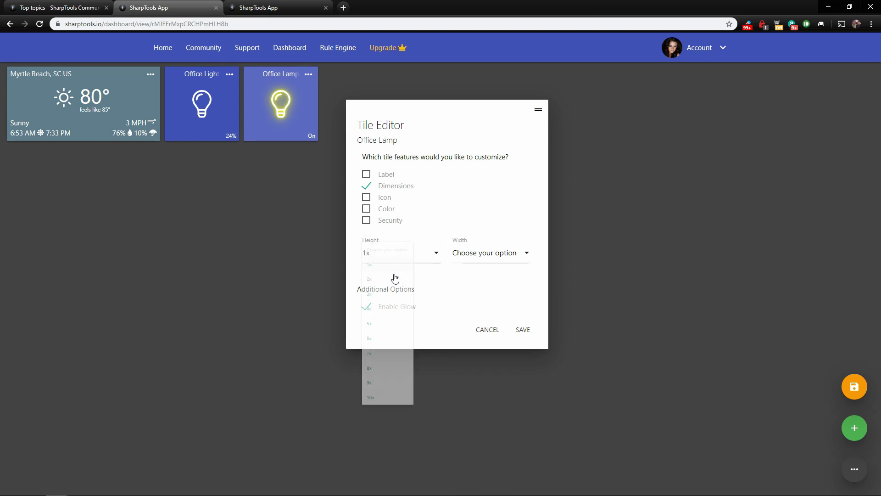
click(527, 253)
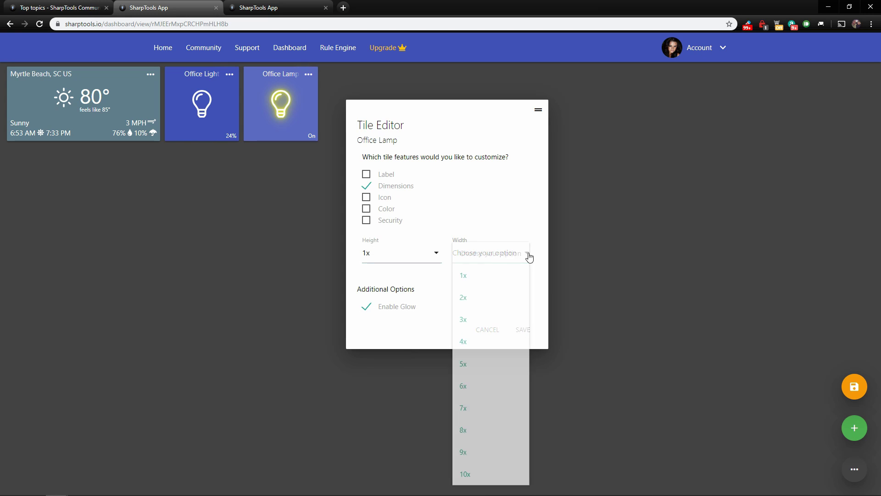
click(473, 300)
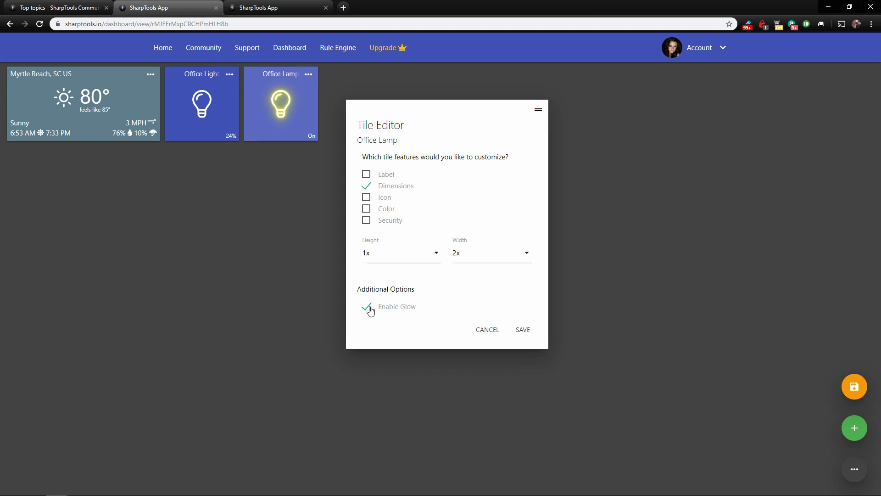
click(524, 330)
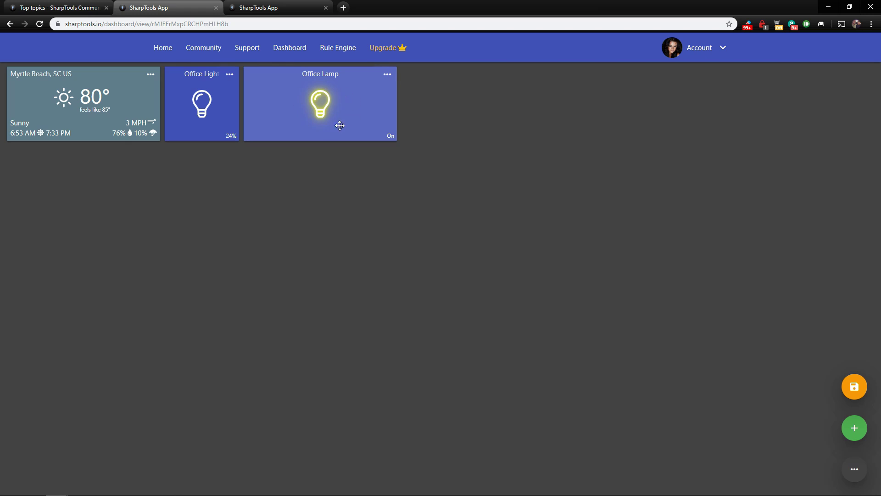
Step: Reopen the Office Lamp tile for editing and turn off its custom dimensions
click(388, 76)
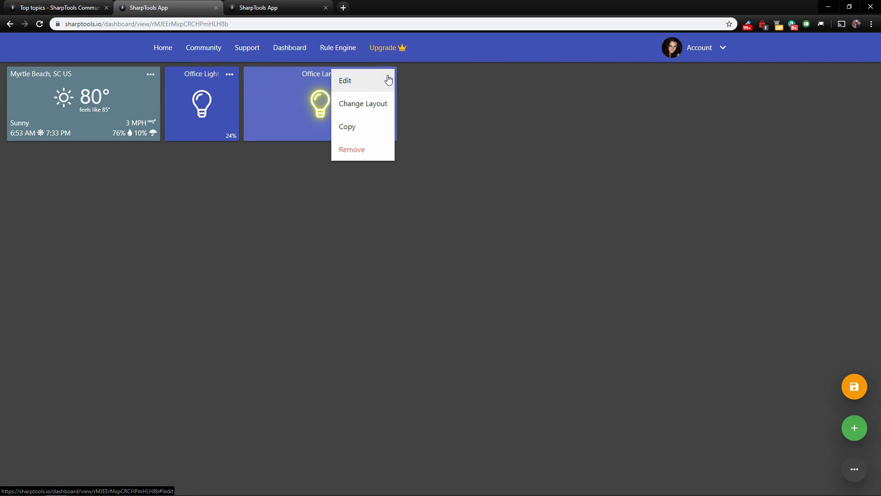
click(361, 86)
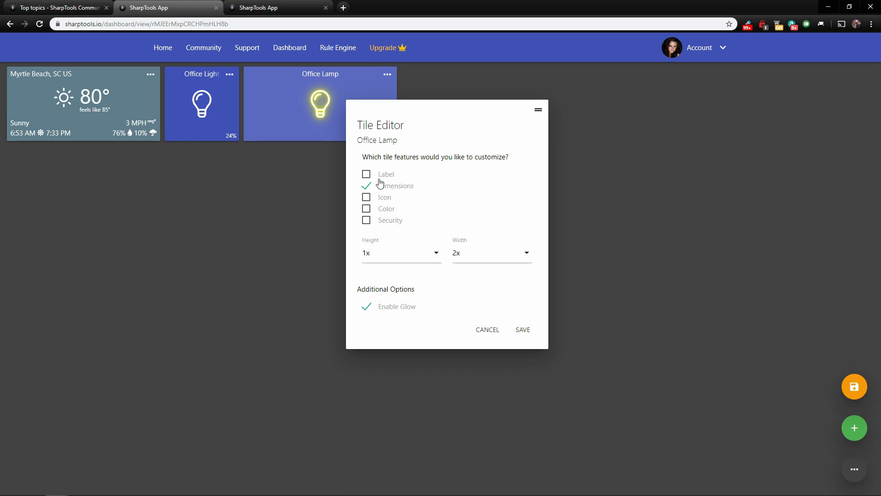
click(368, 187)
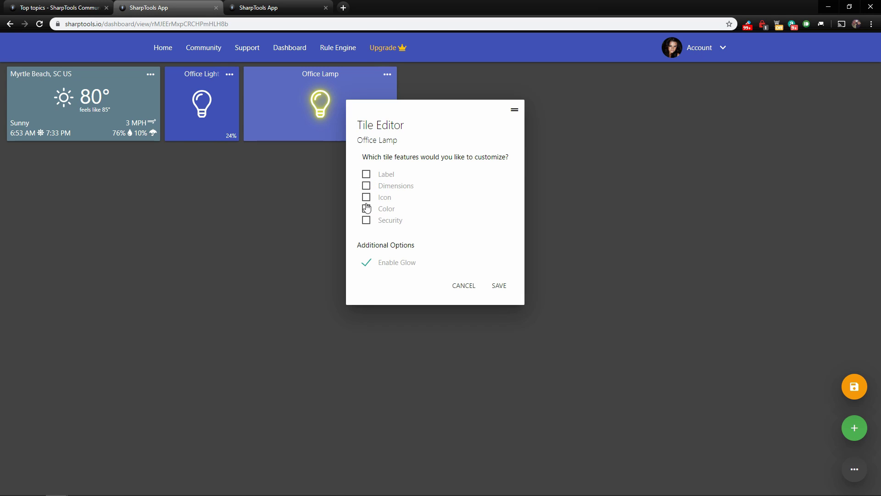
Step: Give the Office Lamp tile a custom table lamp icon from the Solid icon set and save the tile
click(366, 198)
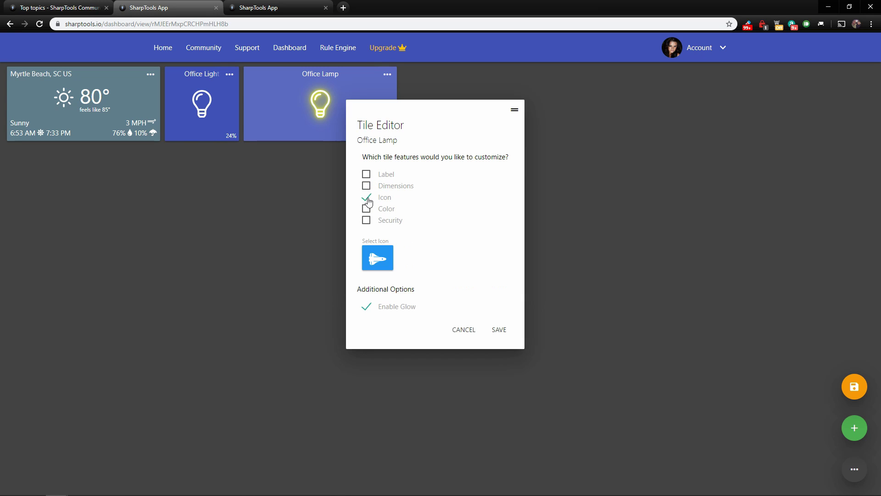
click(377, 260)
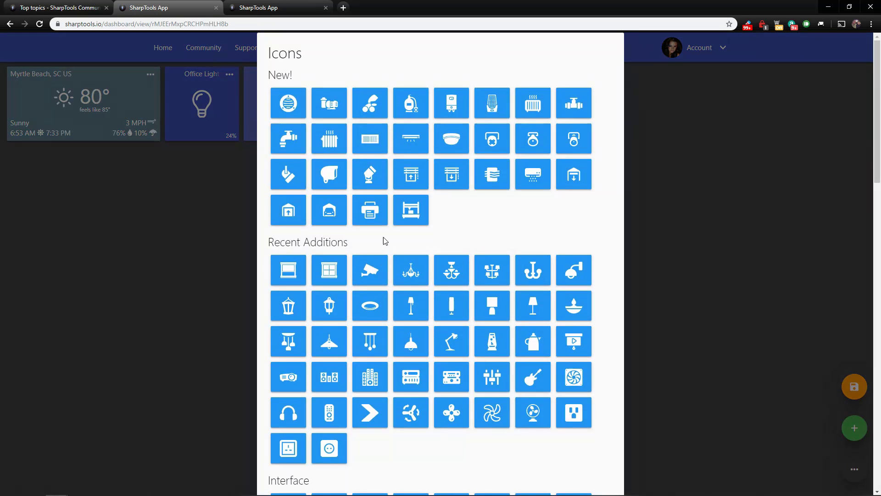
scroll(393, 232, down, 2)
scroll(391, 239, down, 18)
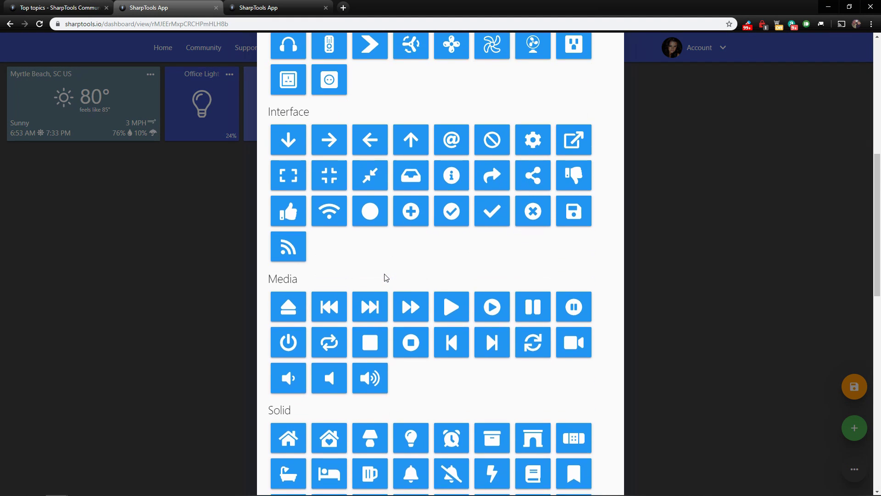
scroll(384, 283, up, 10)
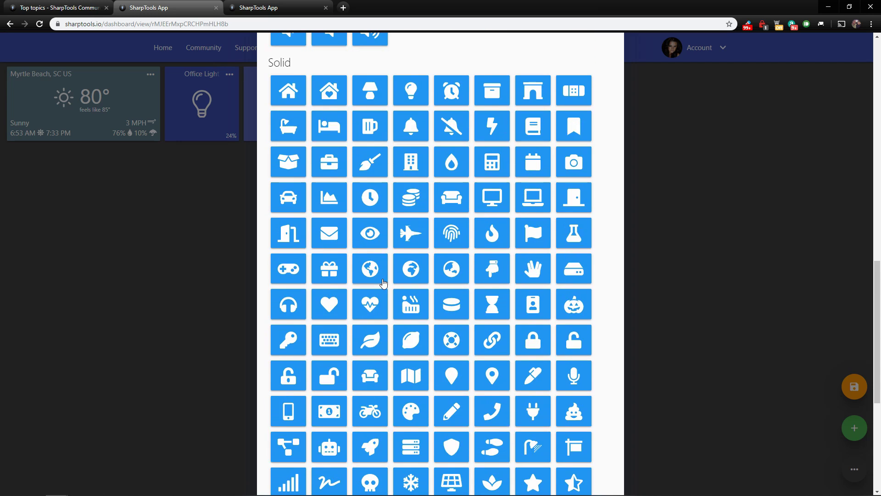
click(370, 320)
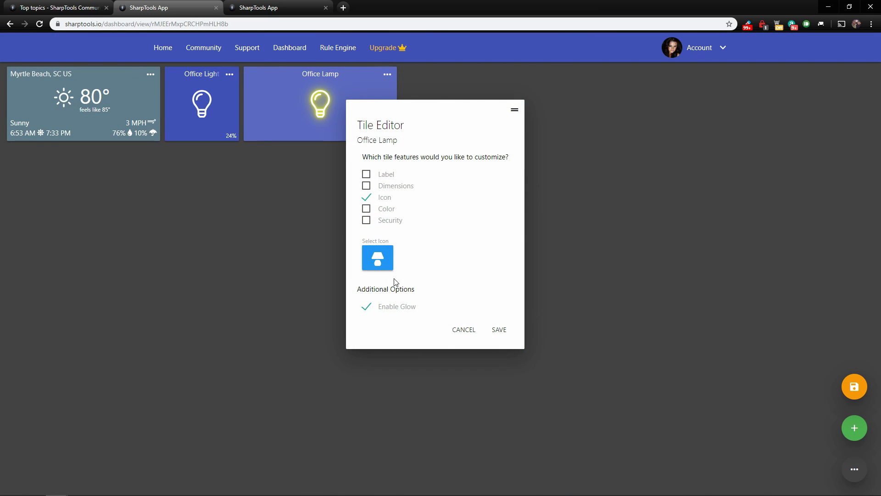
click(499, 331)
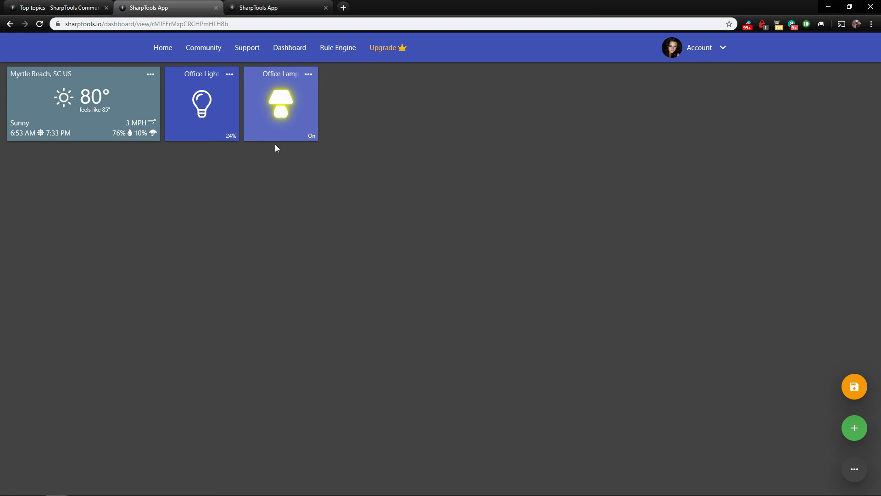
Step: Rearrange the row so Office Light comes first, the weather tile second and Office Lamp last, and save the dashboard
drag(131, 72, 241, 72)
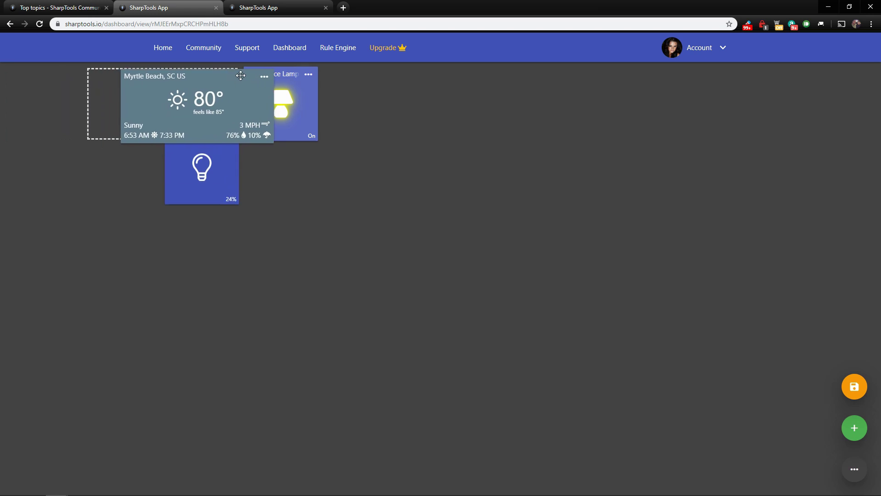
drag(211, 146, 59, 70)
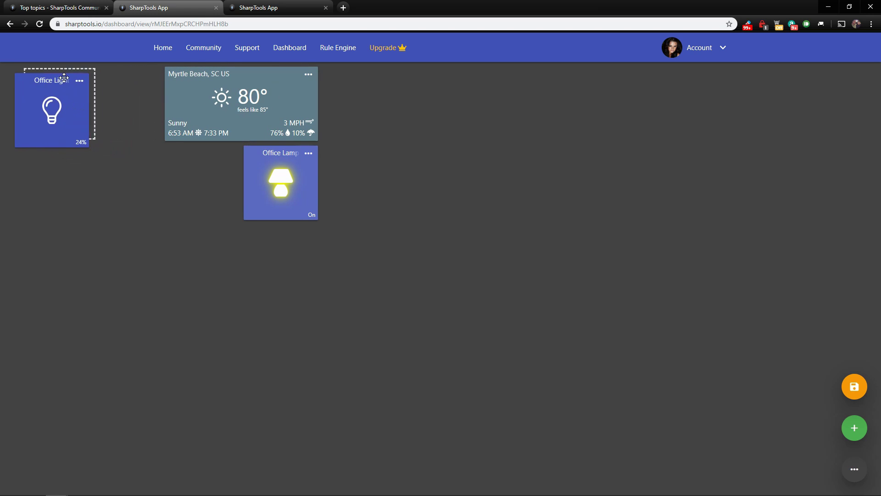
drag(241, 74, 167, 74)
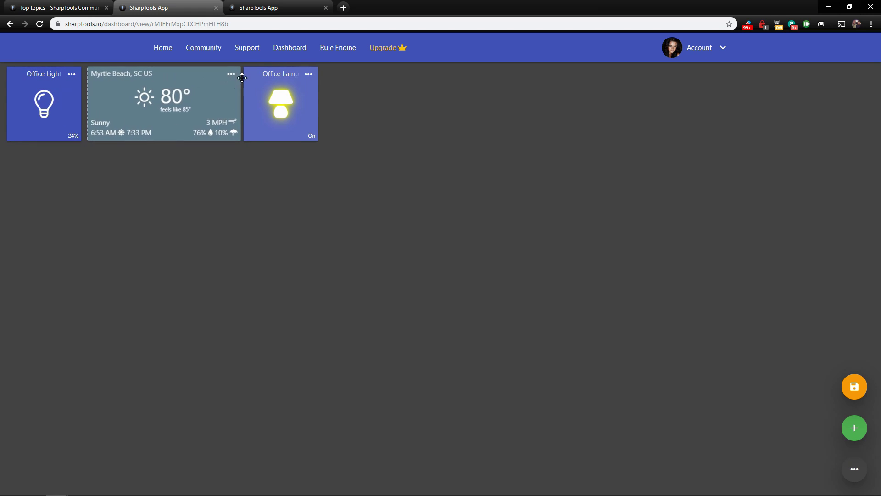
click(854, 390)
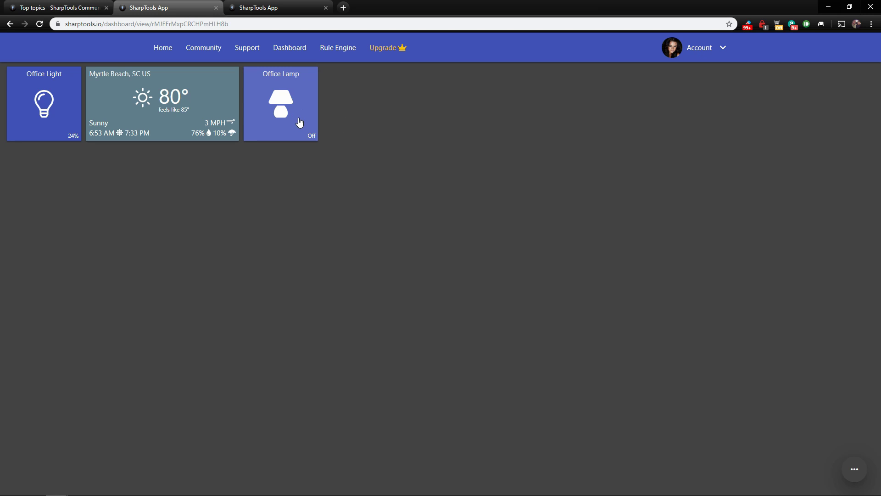
Step: Open the dashboard's configuration and set the tile size to Large (200px)
click(855, 471)
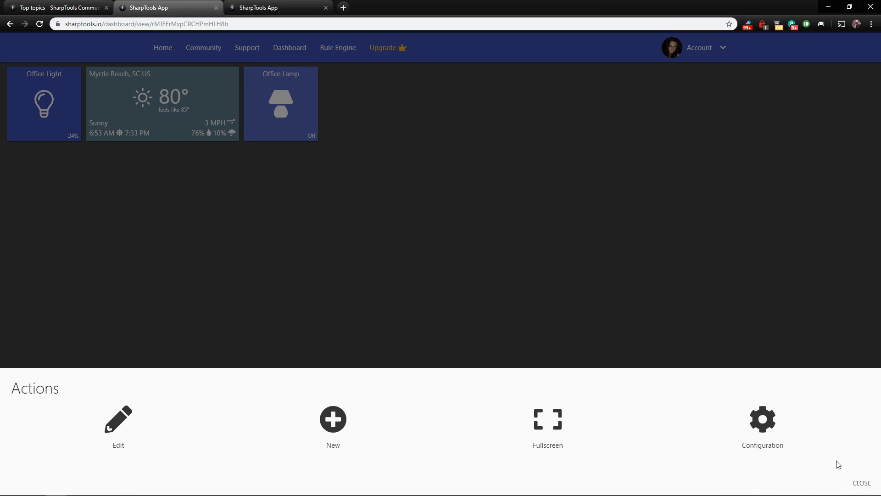
click(761, 421)
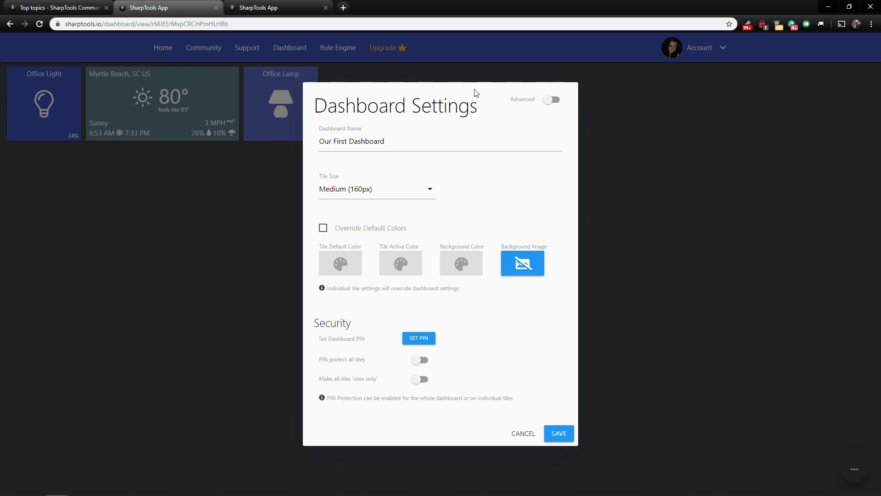
drag(321, 141, 390, 140)
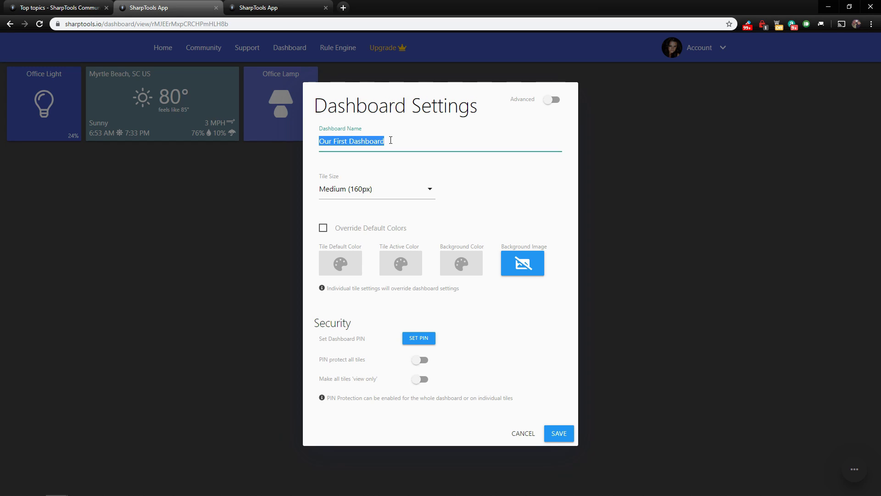
click(427, 190)
click(356, 282)
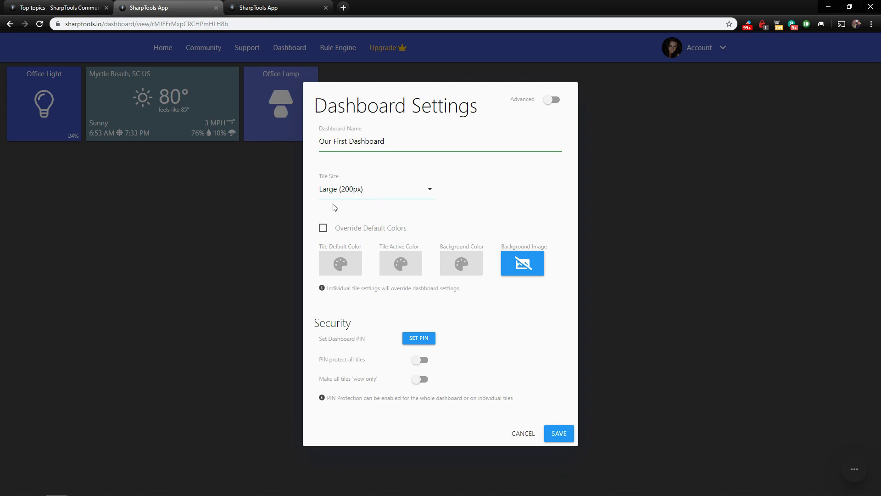
Step: Enable overriding the default colors in the dashboard settings
right_click(391, 232)
click(380, 217)
click(322, 233)
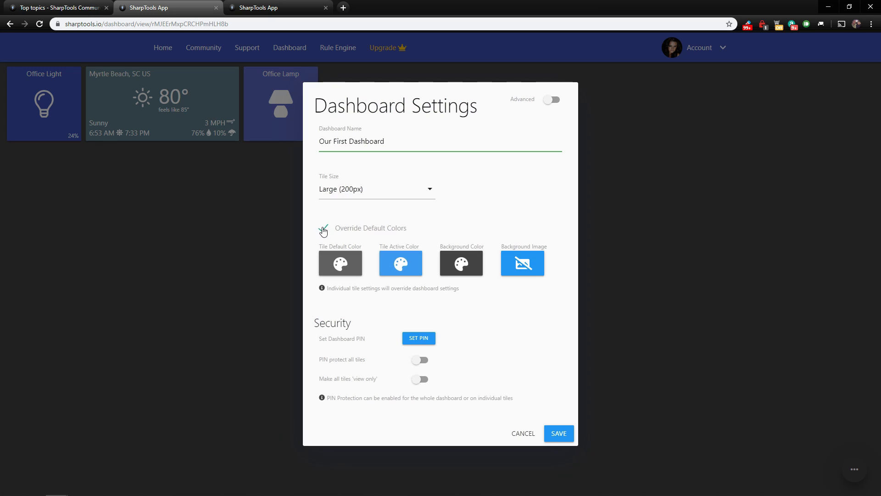
drag(315, 110, 477, 118)
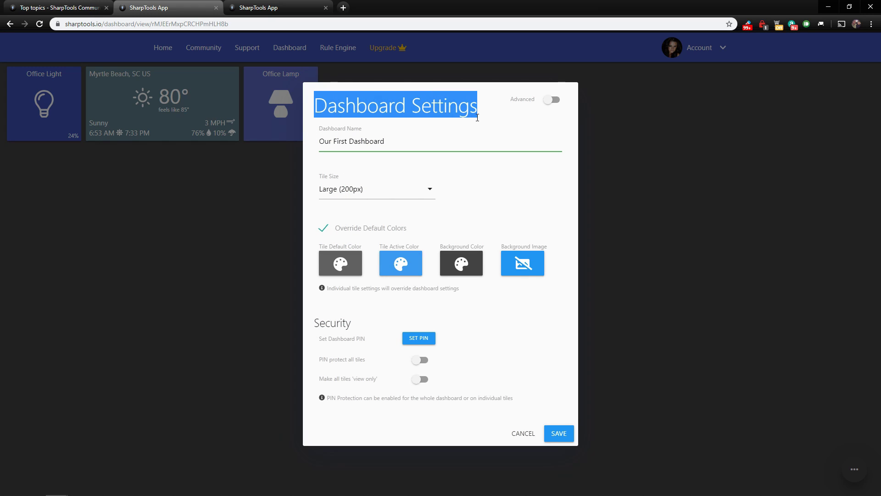
drag(319, 141, 380, 143)
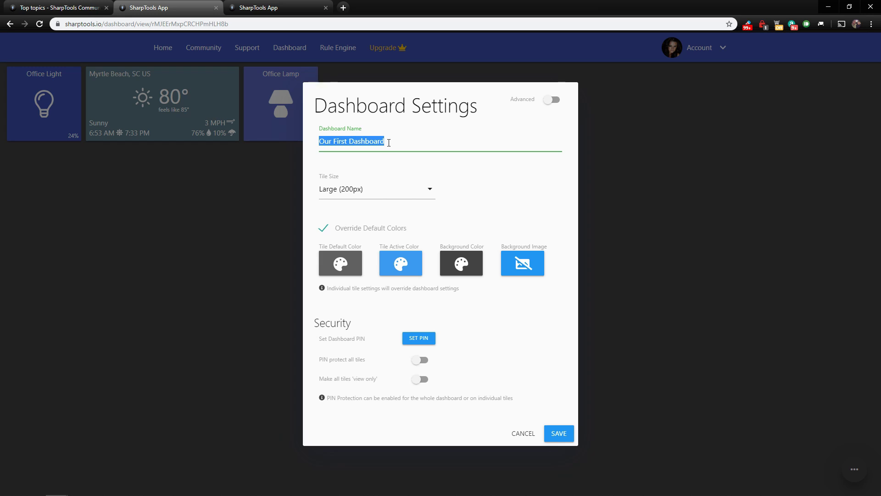
click(479, 196)
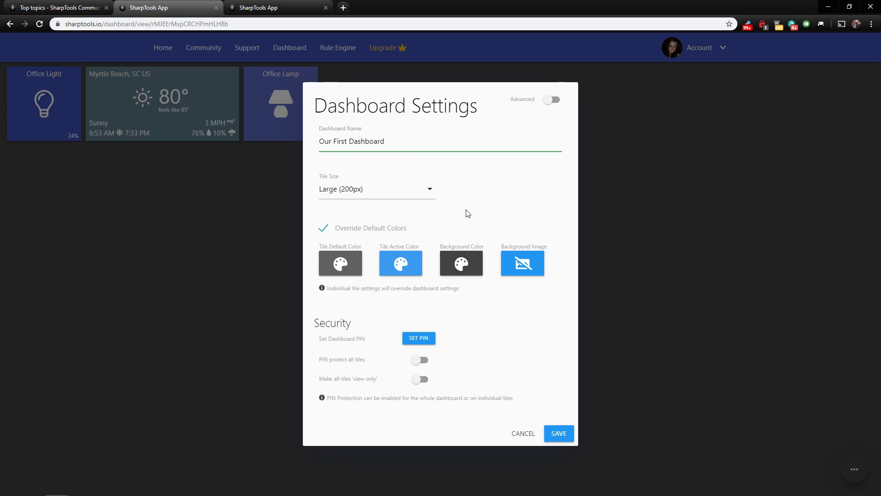
Step: Set the dashboard's tile default color to semi-transparent green and its tile active color to solid green
click(351, 266)
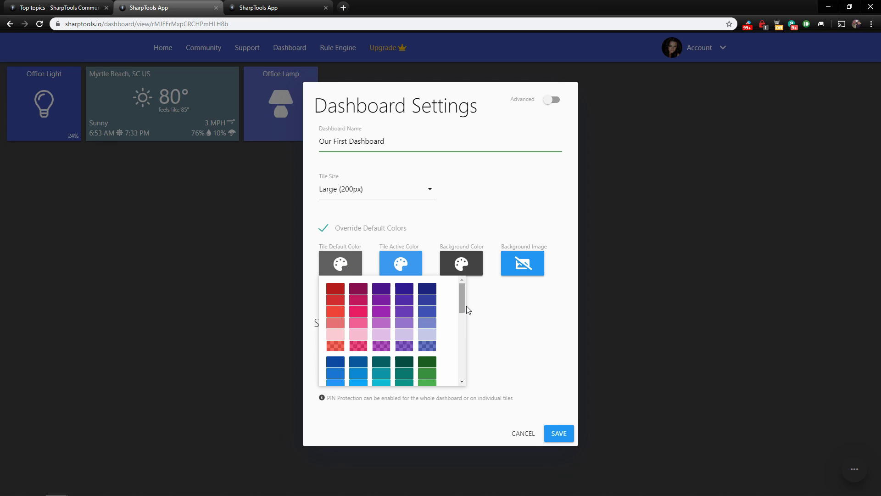
drag(461, 297, 461, 317)
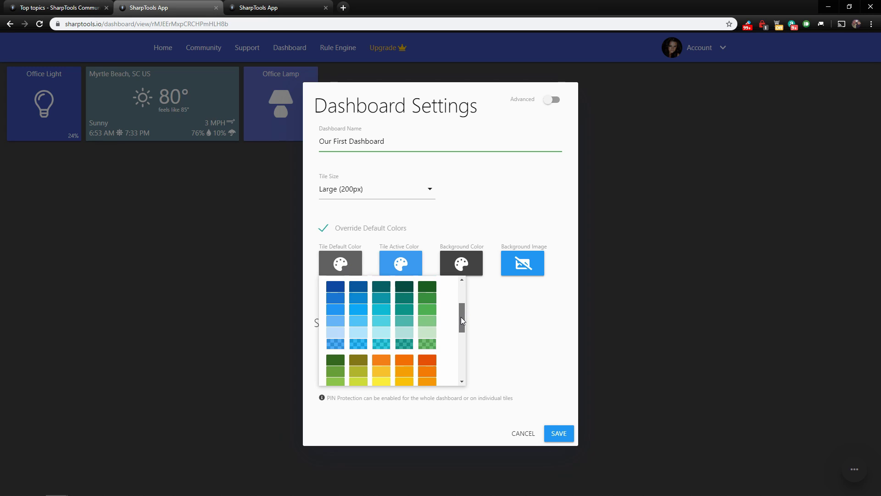
click(427, 344)
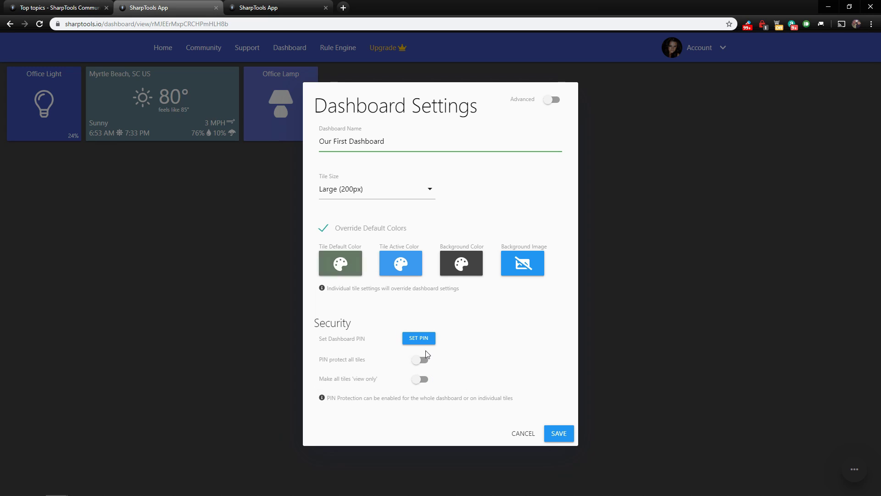
click(409, 265)
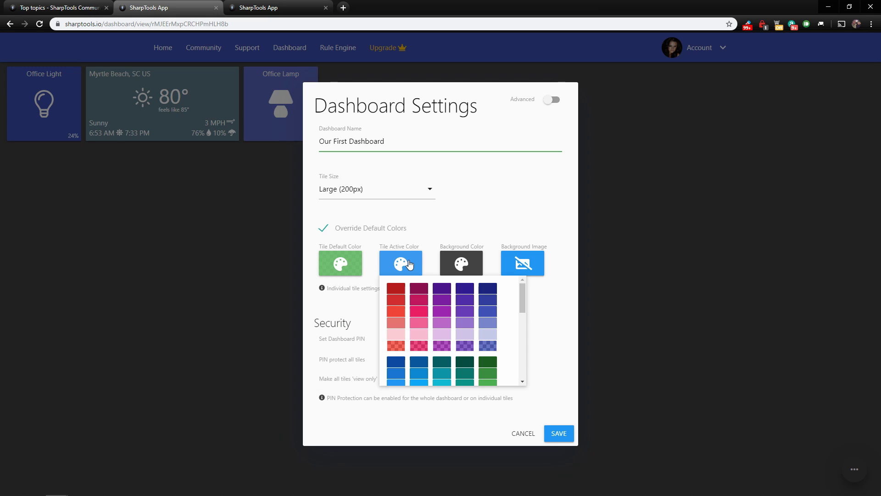
drag(522, 296, 524, 315)
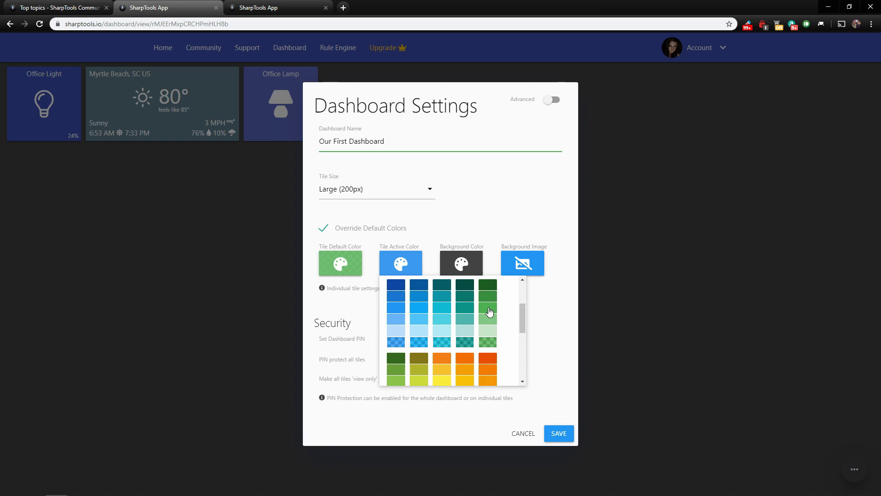
click(489, 311)
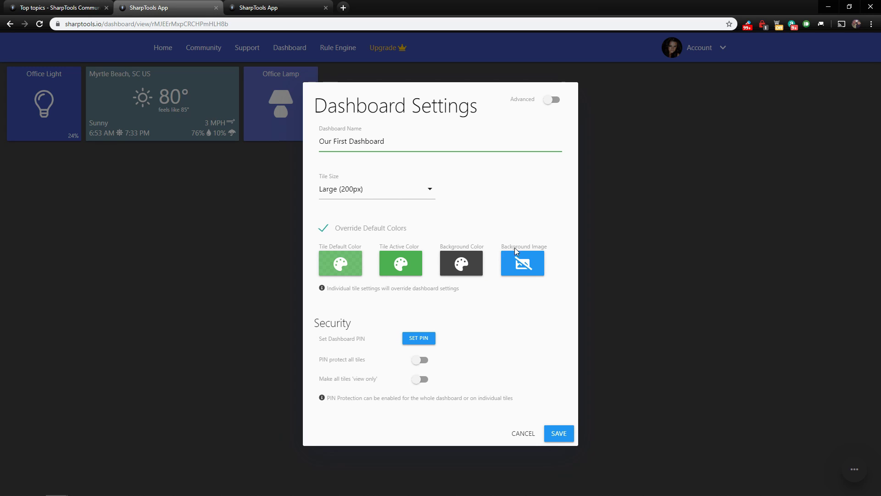
Step: Review the background image choices in the editor picks, the Bing images and the personal media collection
click(528, 266)
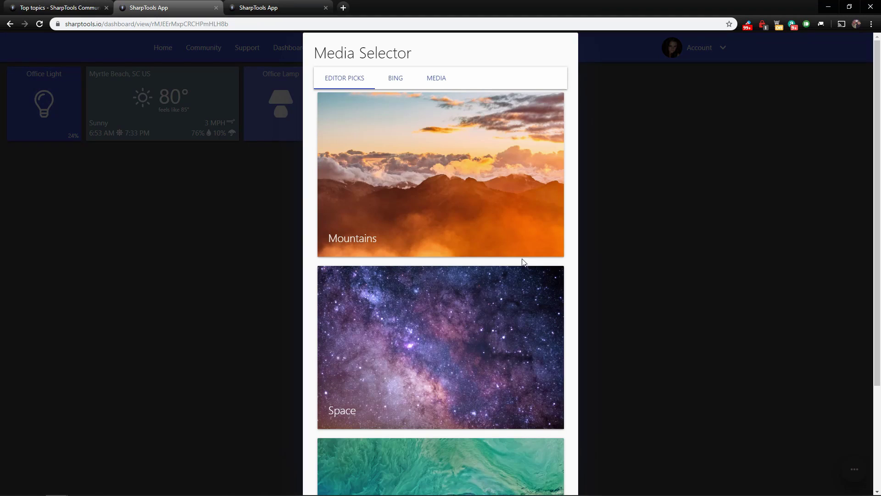
scroll(371, 193, down, 3)
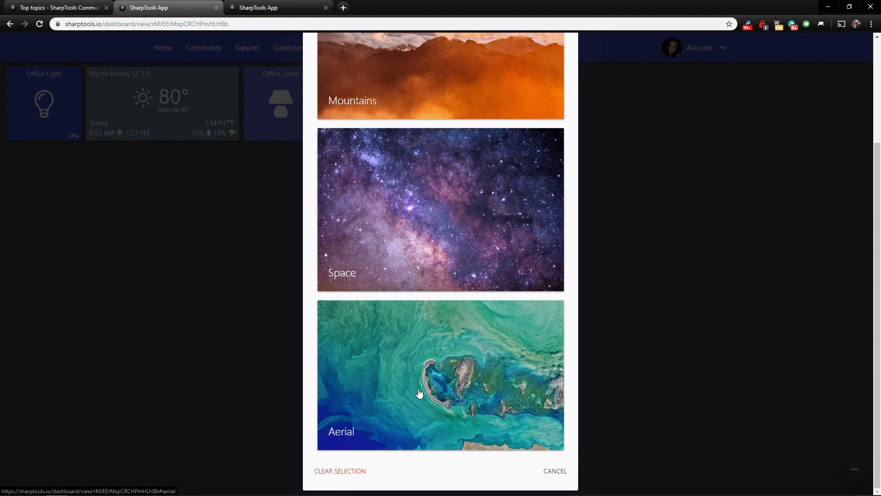
scroll(419, 393, up, 3)
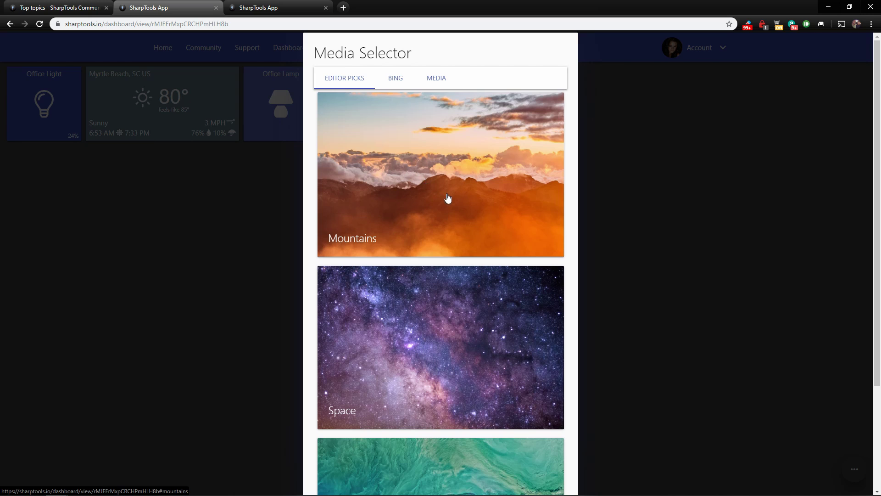
scroll(407, 260, down, 3)
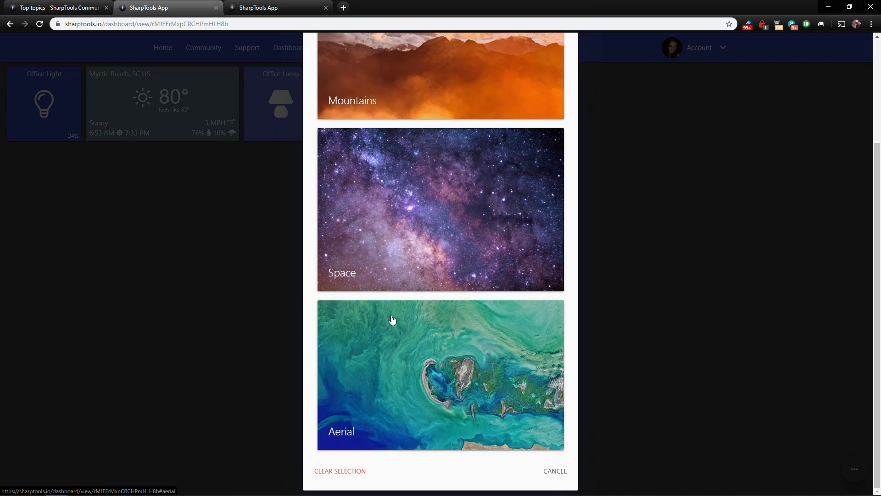
scroll(393, 315, up, 3)
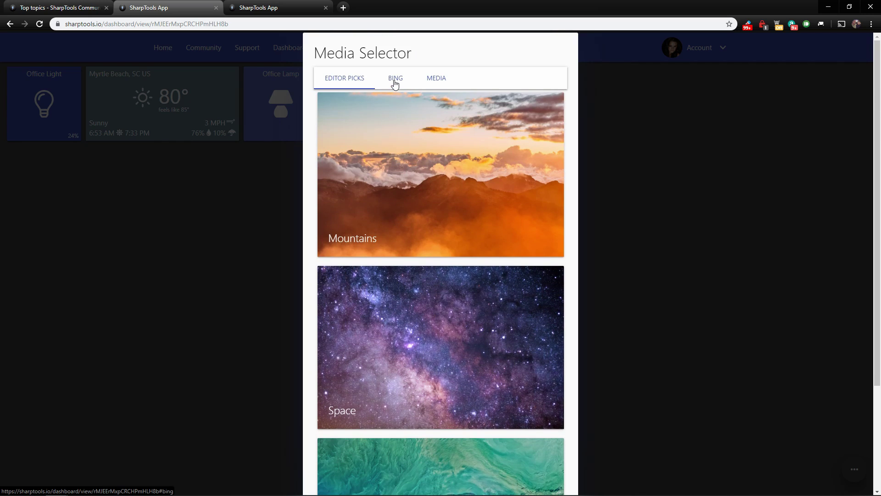
click(395, 83)
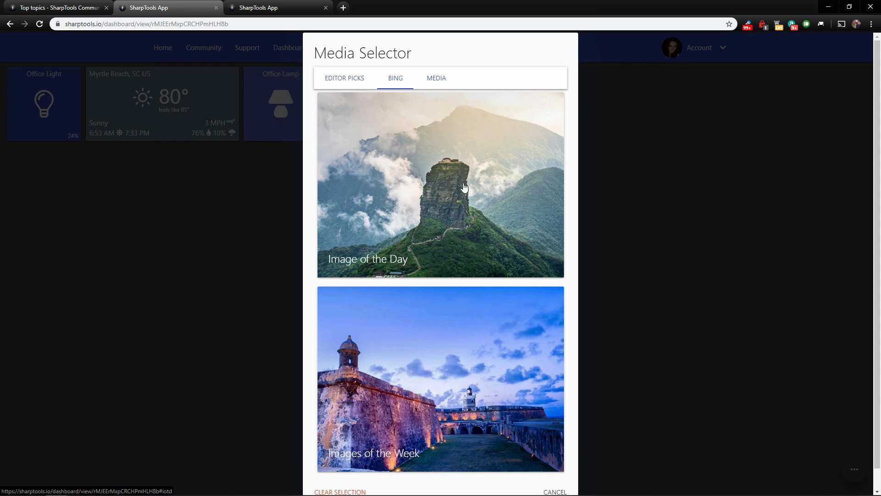
scroll(385, 279, down, 1)
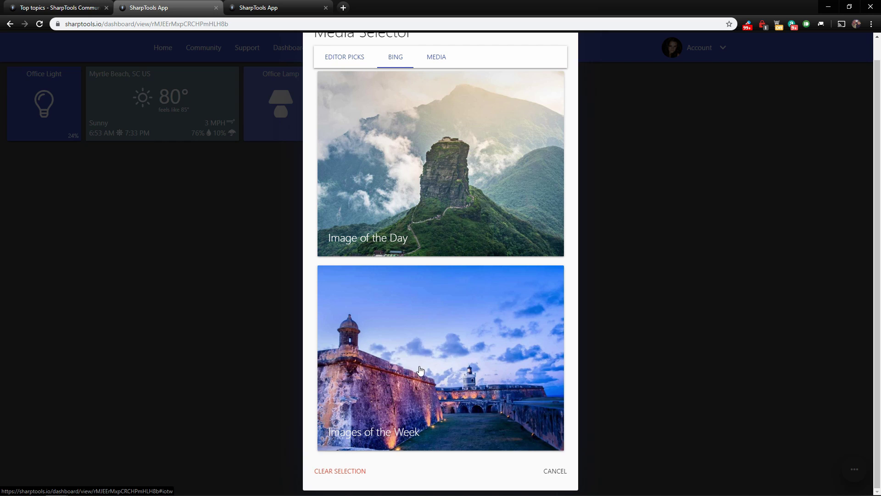
scroll(420, 363, up, 1)
click(438, 80)
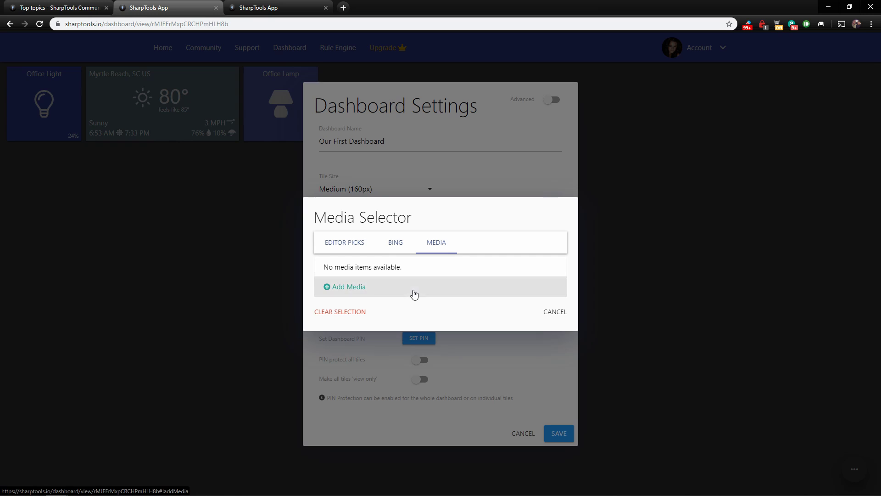
Step: Use Bing's Image of the Day as the dashboard background image and save the dashboard settings
click(393, 246)
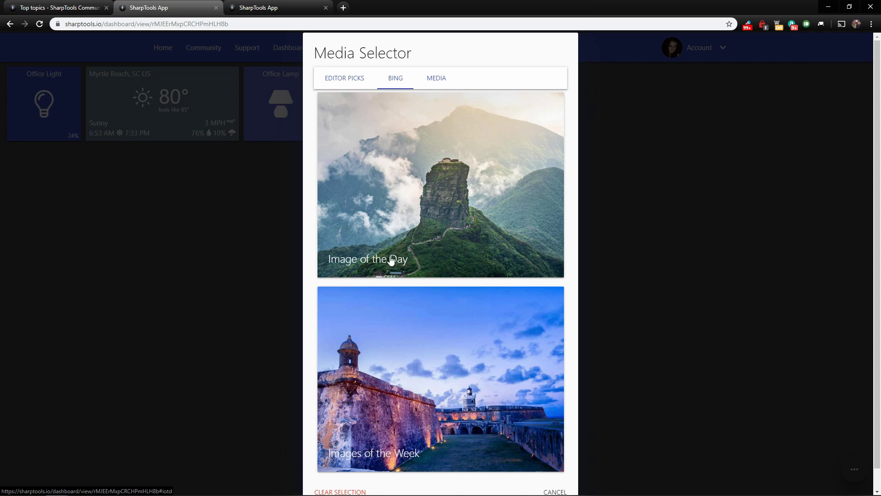
click(436, 194)
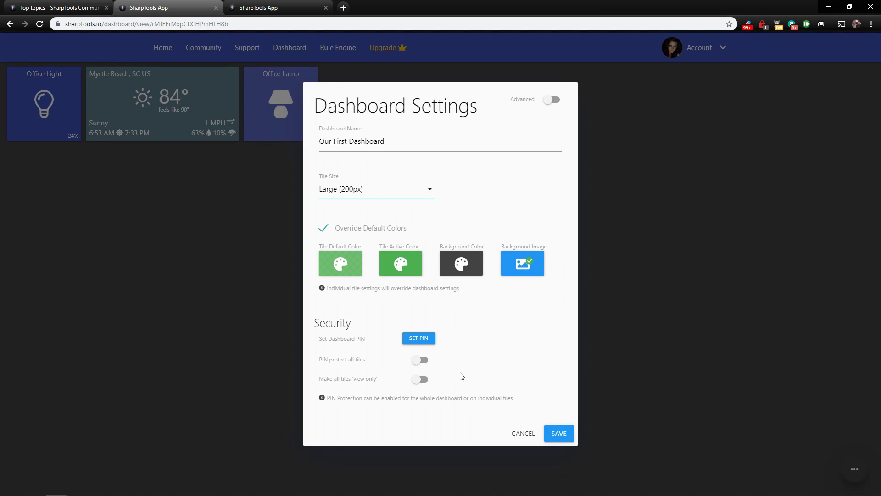
click(559, 433)
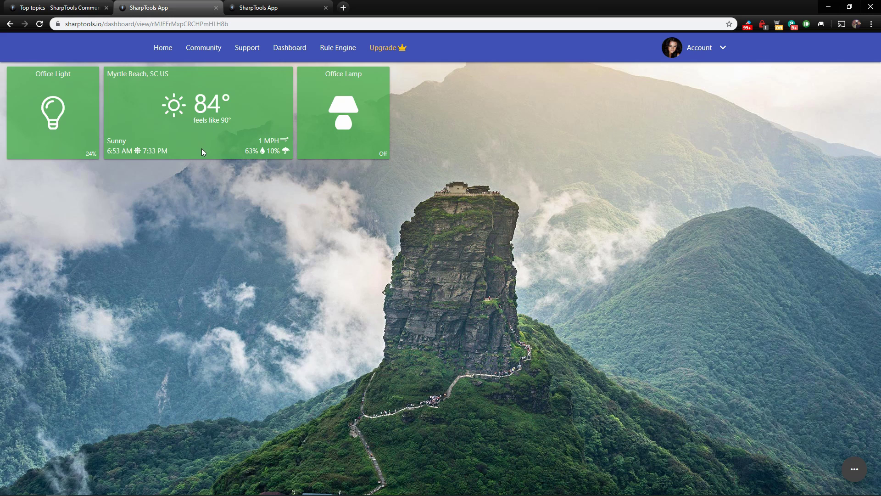
click(348, 106)
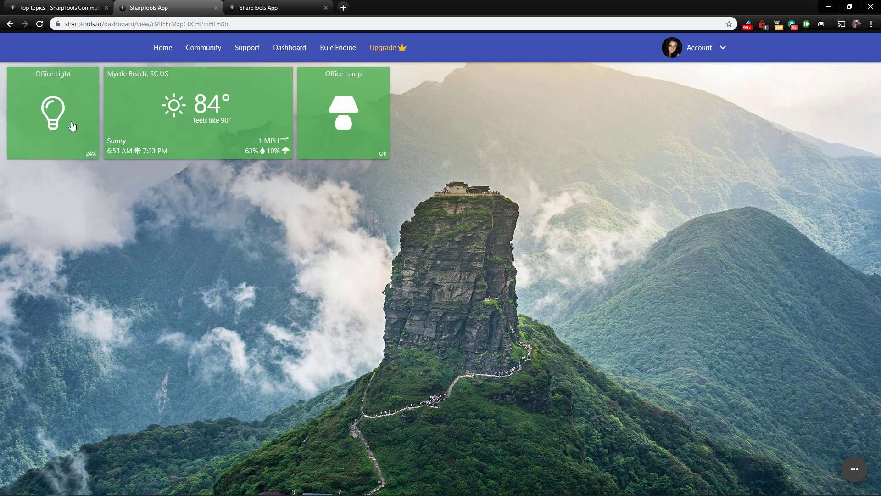
Step: Create a rule in the Rule Engine named "Turn on Office Lamp" with the description "Turn on Office Lamp when I turn off Office Light"
click(345, 54)
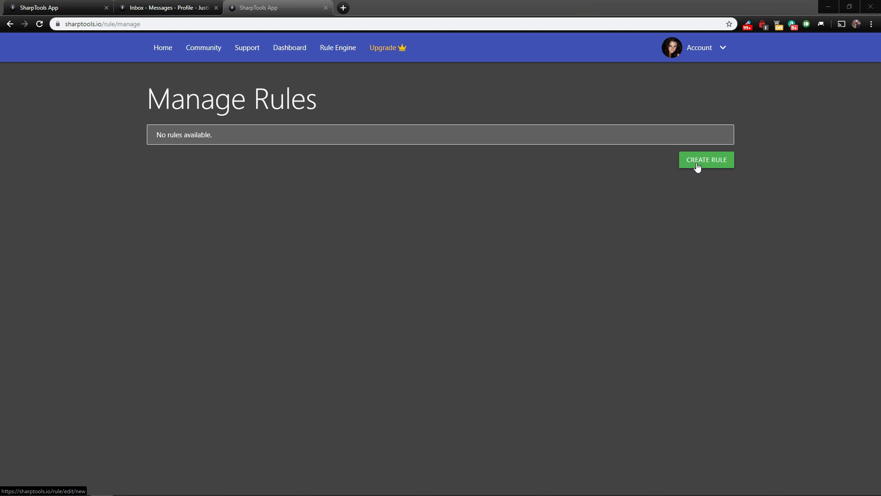
click(725, 162)
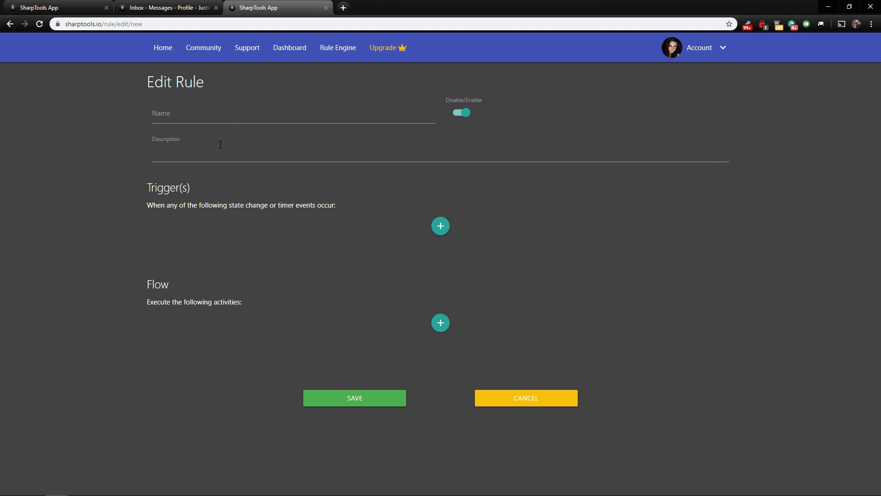
click(189, 113)
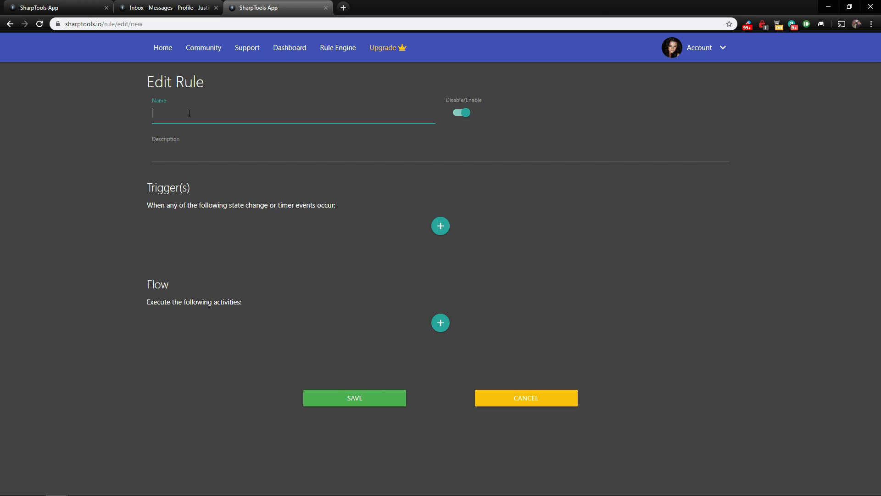
text(Turn on Office Lamp)
click(230, 160)
text(Turn on Office Lamp when I turn off Office Light)
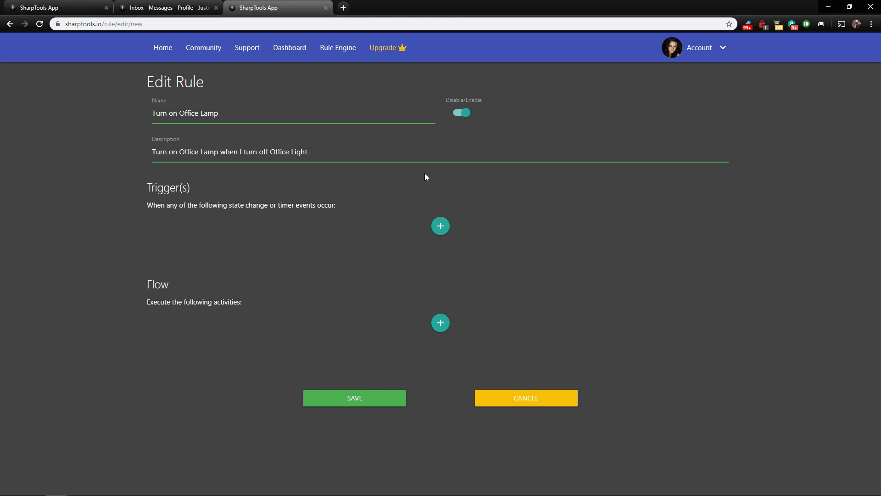
drag(149, 187, 196, 187)
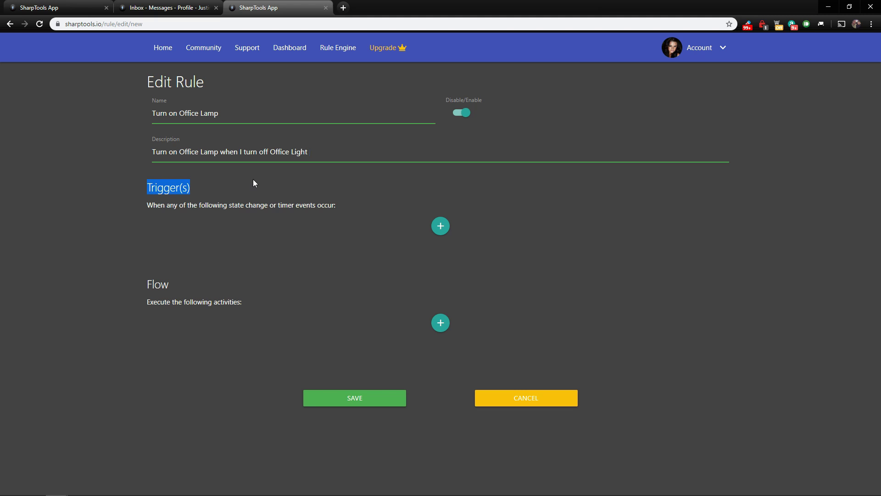
click(304, 188)
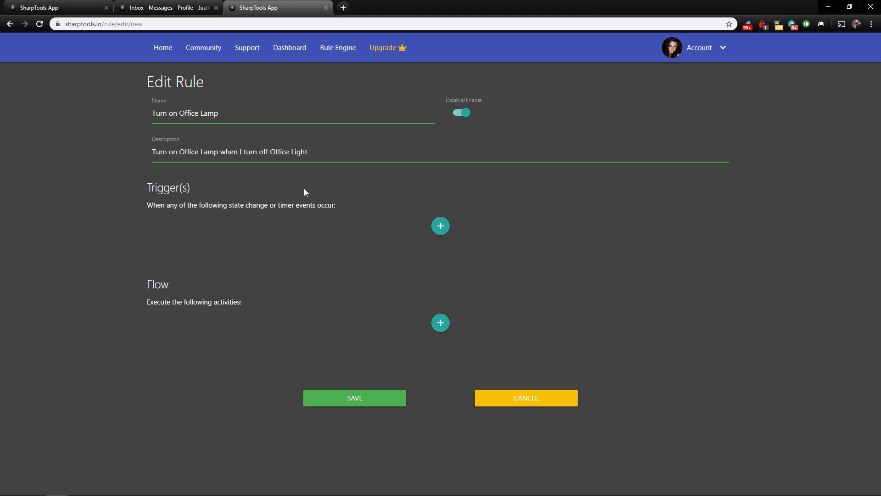
Step: Add a device event trigger to the rule and select Office Light as its device
click(441, 227)
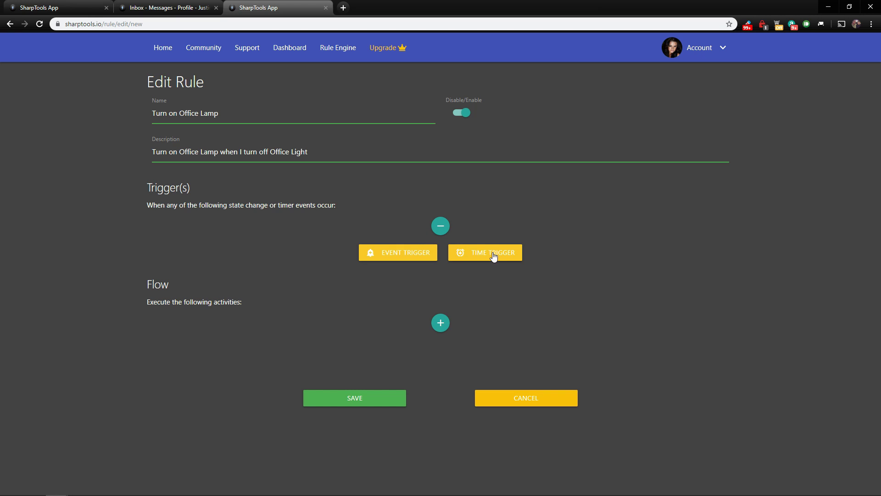
click(406, 257)
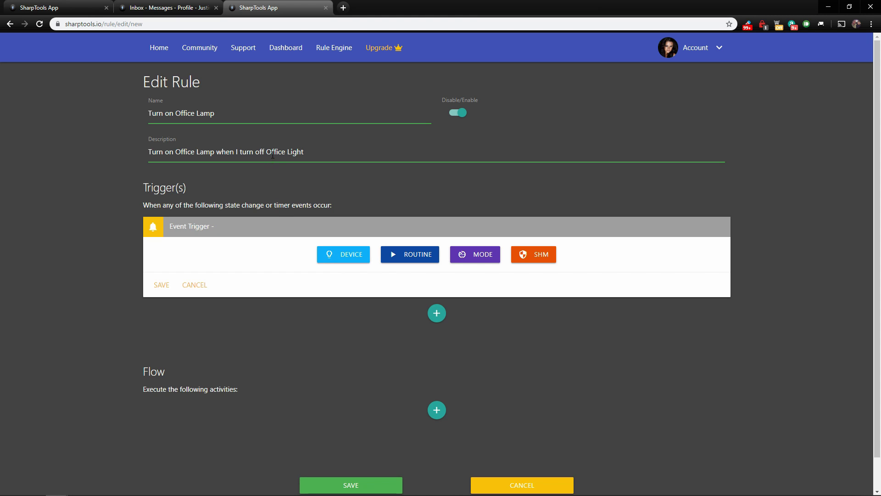
click(350, 256)
click(218, 266)
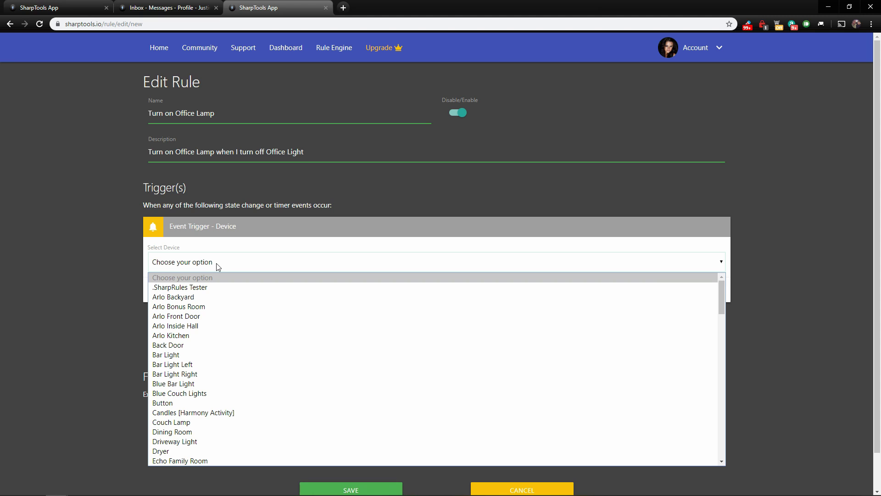
text(o)
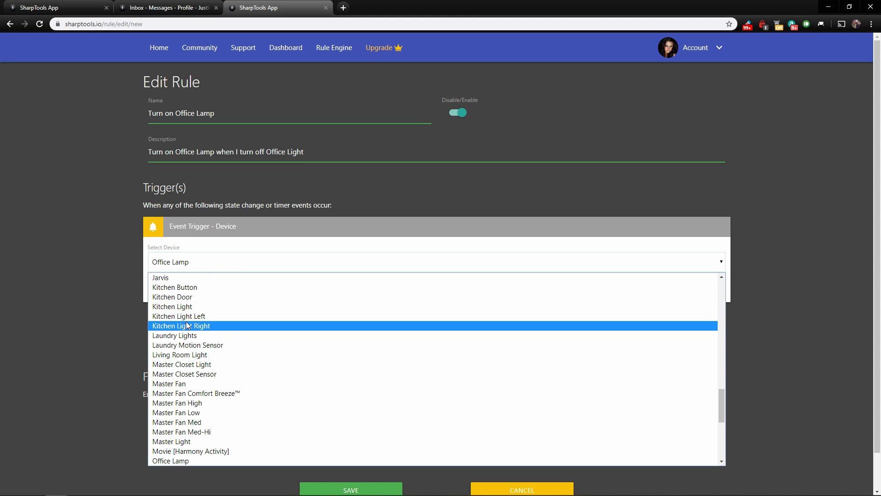
scroll(180, 445, down, 3)
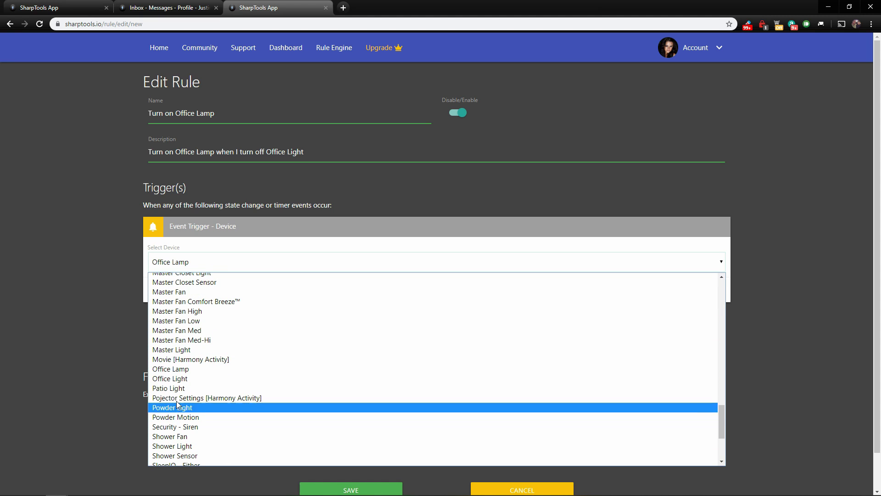
click(179, 379)
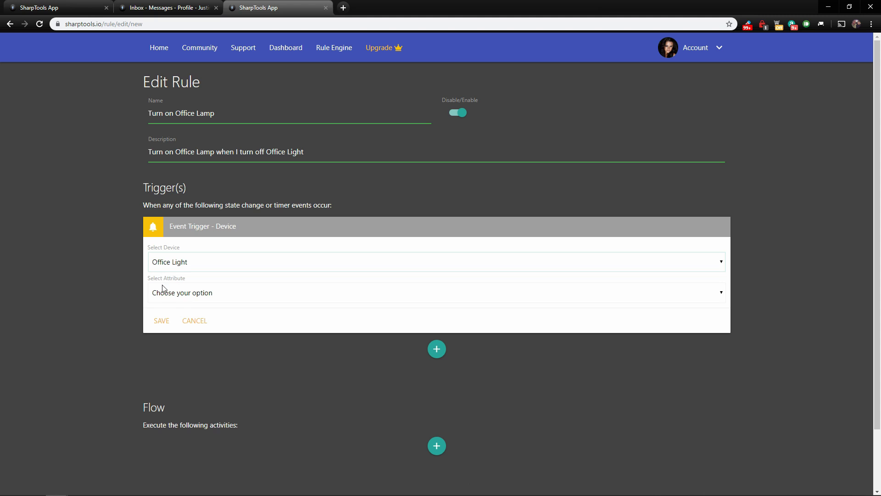
Step: Configure the Office Light trigger to fire when its switch attribute changes to off, and save the trigger
click(219, 298)
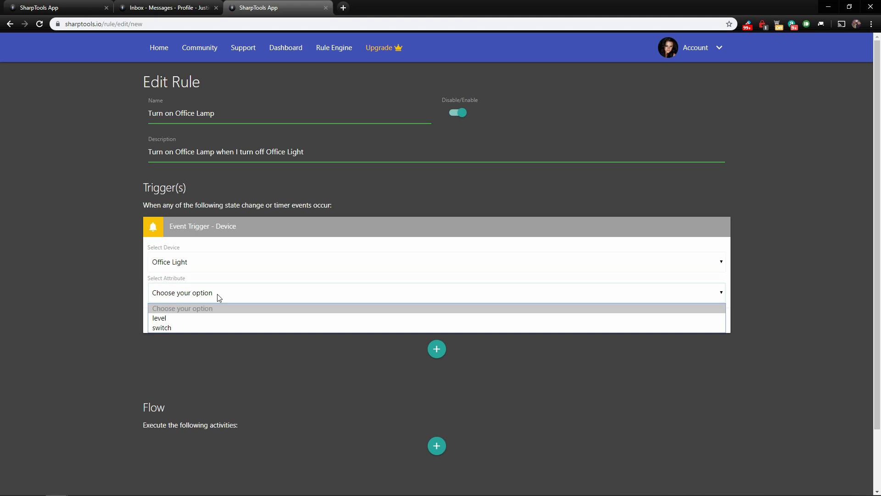
click(175, 328)
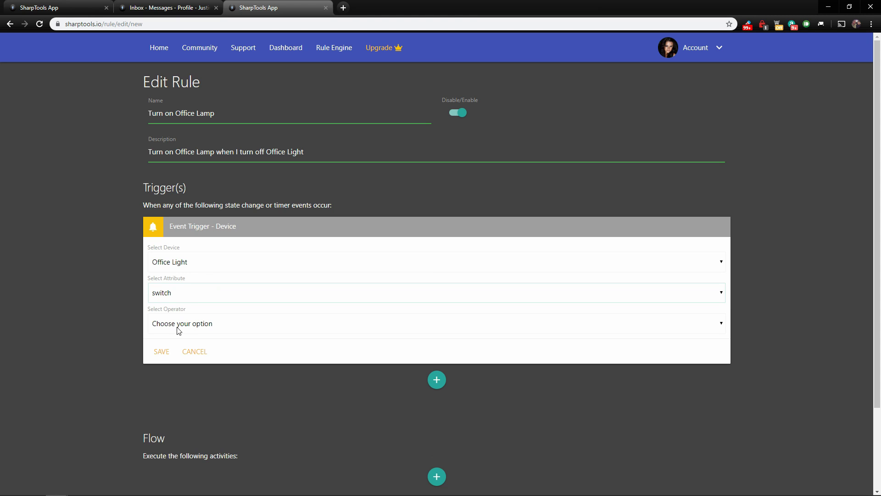
click(216, 326)
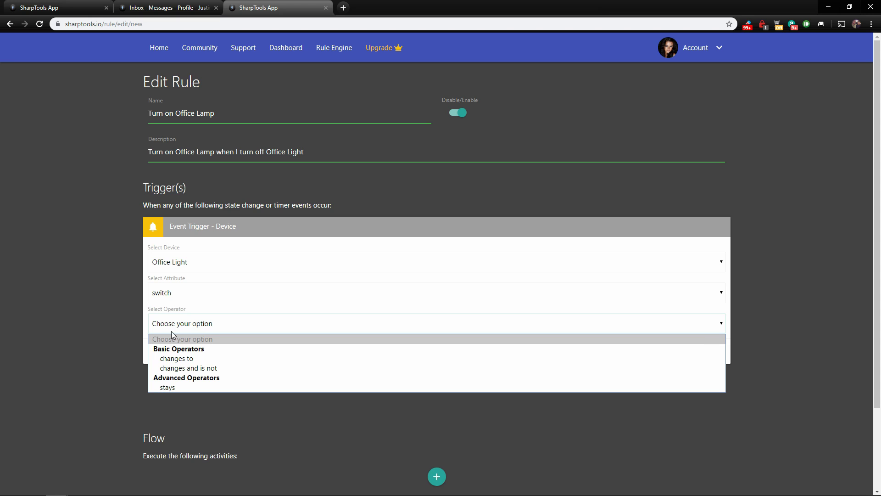
click(193, 360)
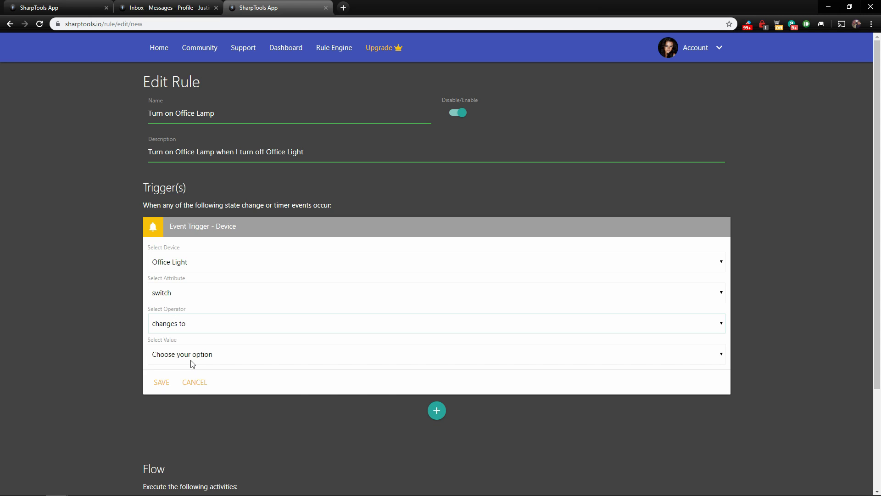
click(215, 357)
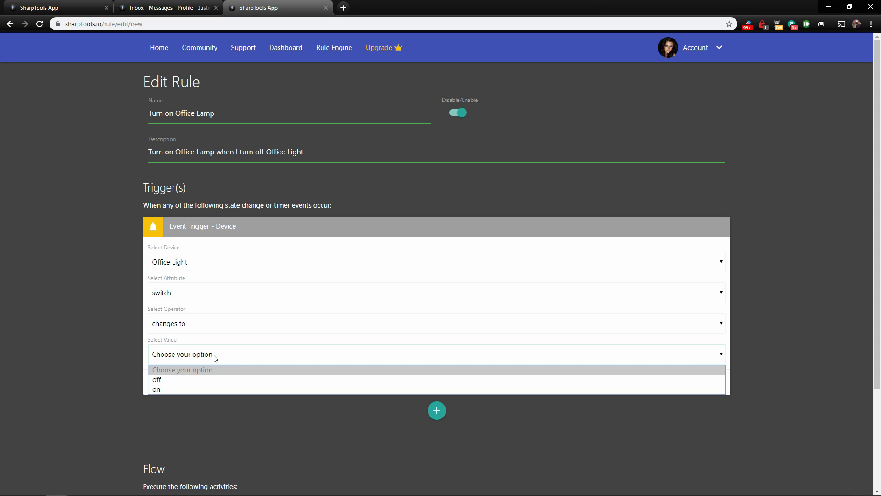
click(172, 381)
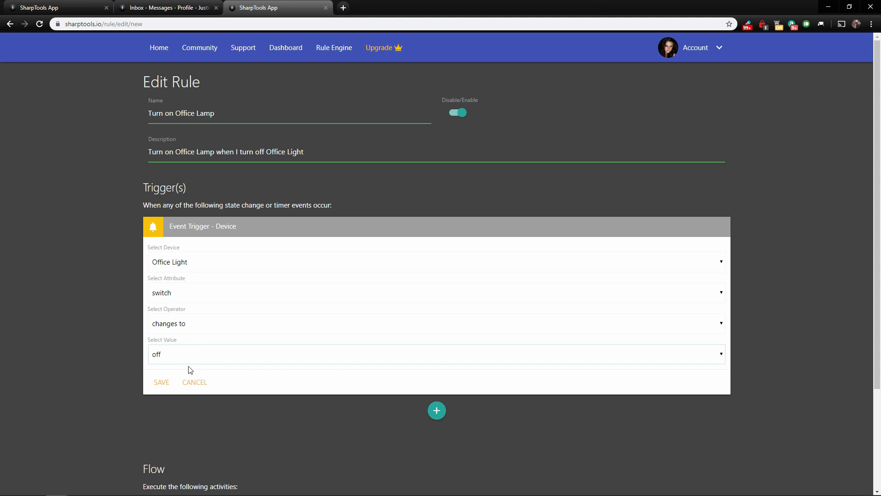
click(161, 383)
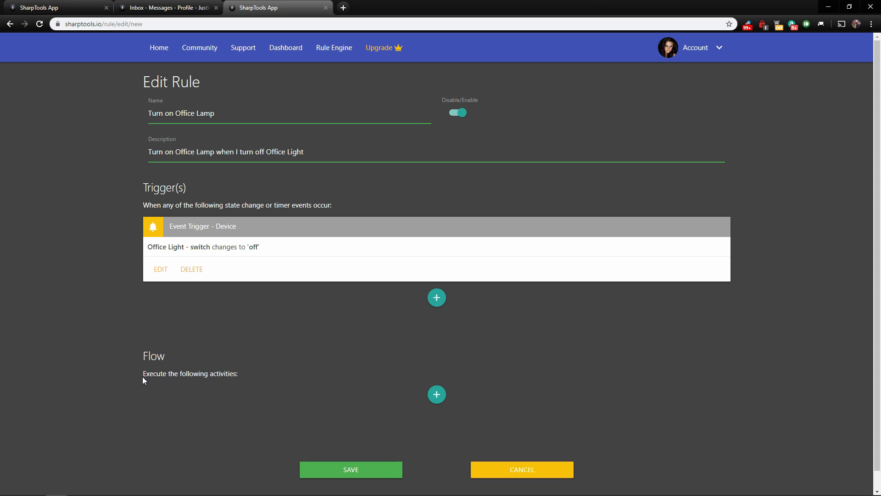
Step: Add an If Condition block to the rule's flow
drag(143, 379, 239, 376)
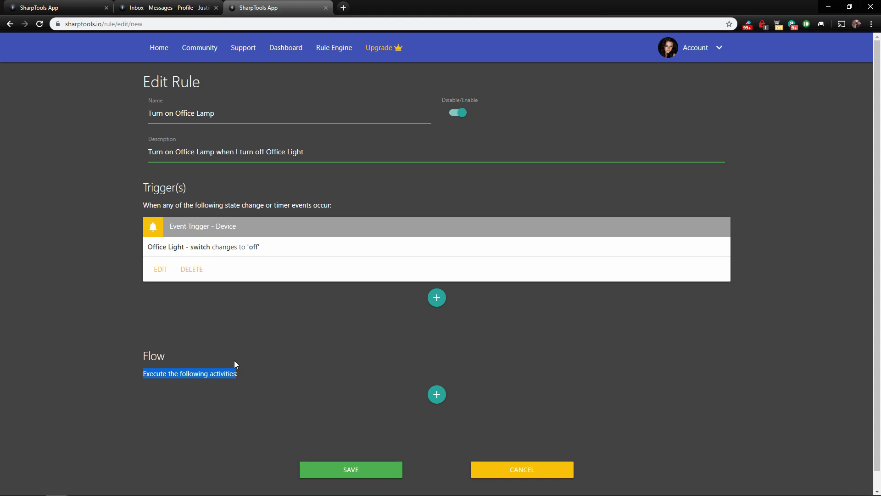
click(437, 396)
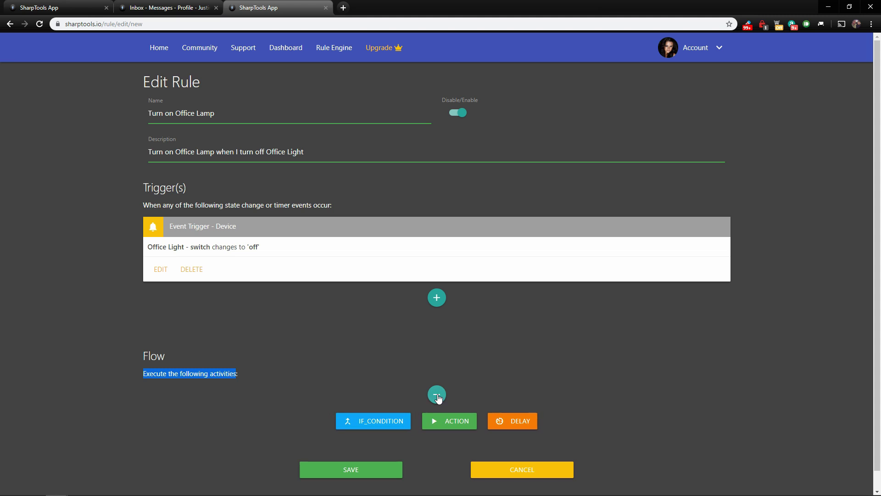
click(385, 423)
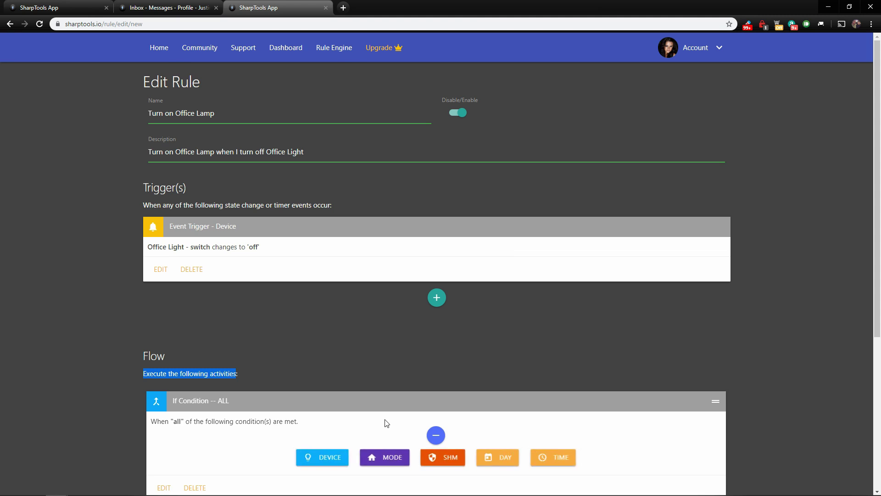
scroll(384, 423, down, 3)
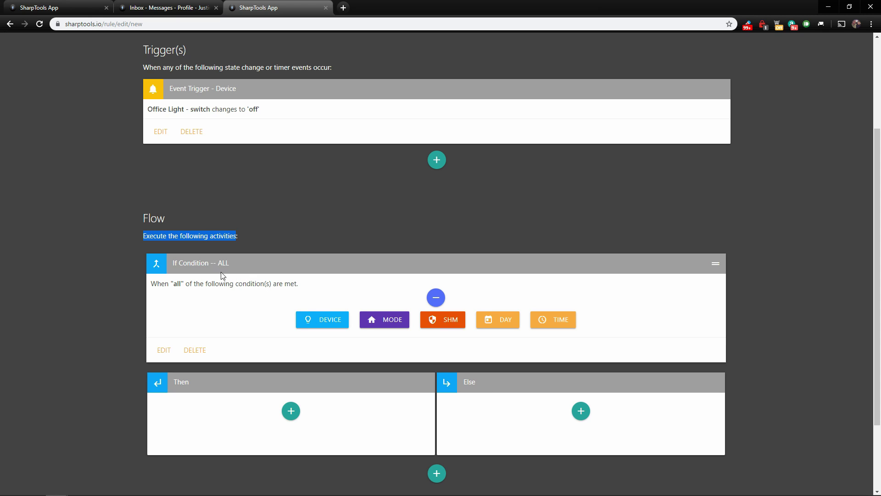
Step: Add a mode condition to the If Condition block requiring that the mode is Home, and save the condition
click(394, 323)
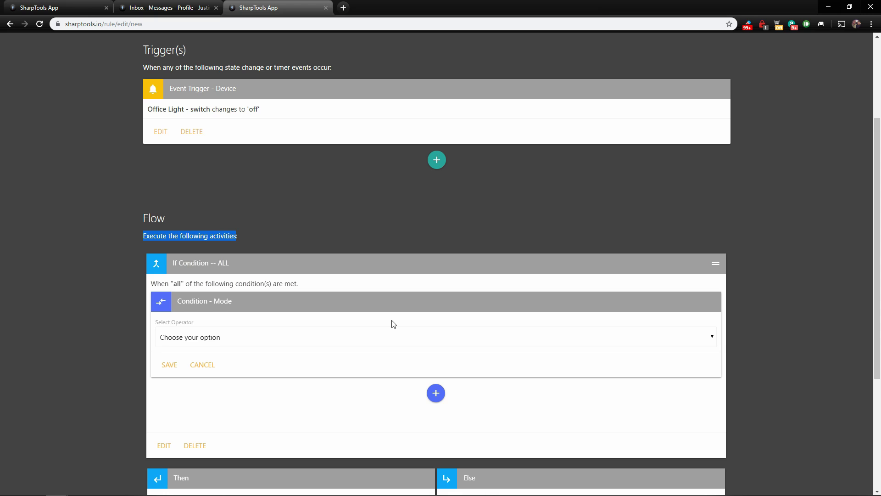
click(230, 342)
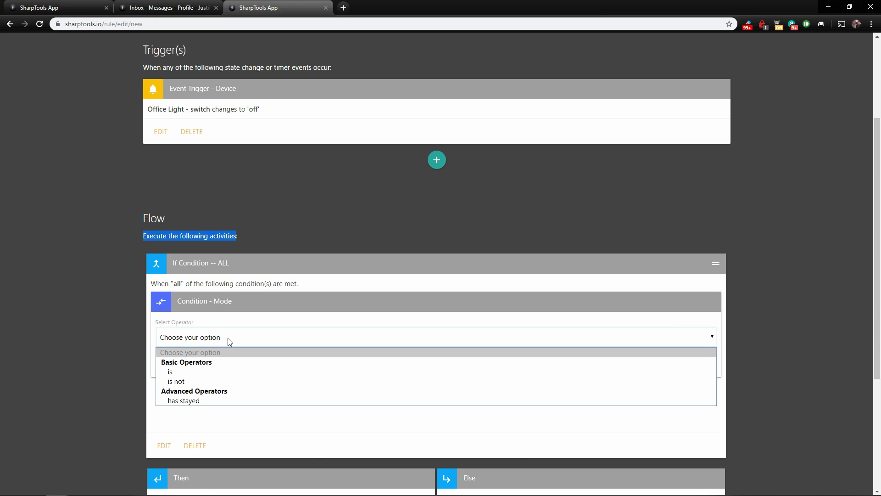
click(188, 375)
click(204, 368)
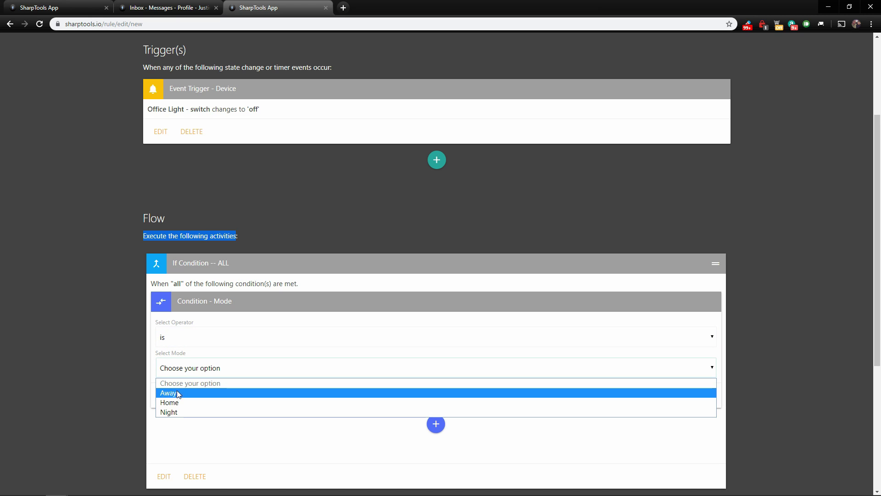
click(193, 402)
click(169, 396)
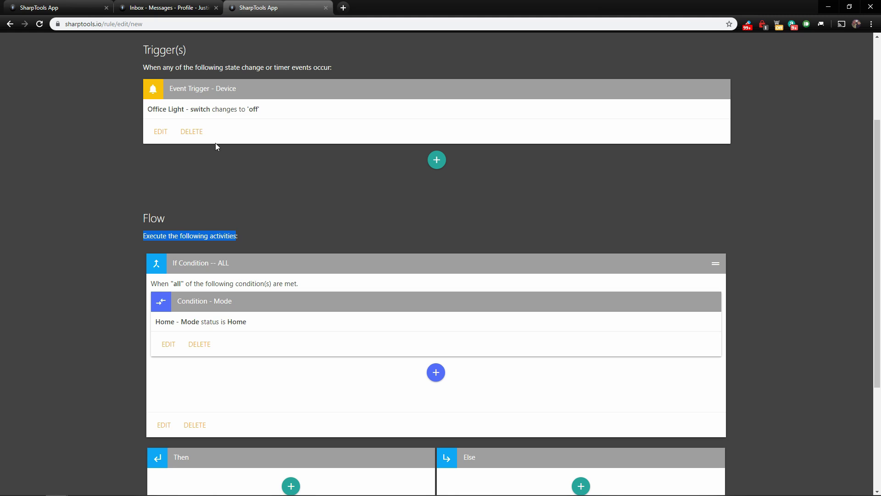
Step: Add a device action to the Then branch and select Office Lamp as its device
scroll(249, 143, up, 2)
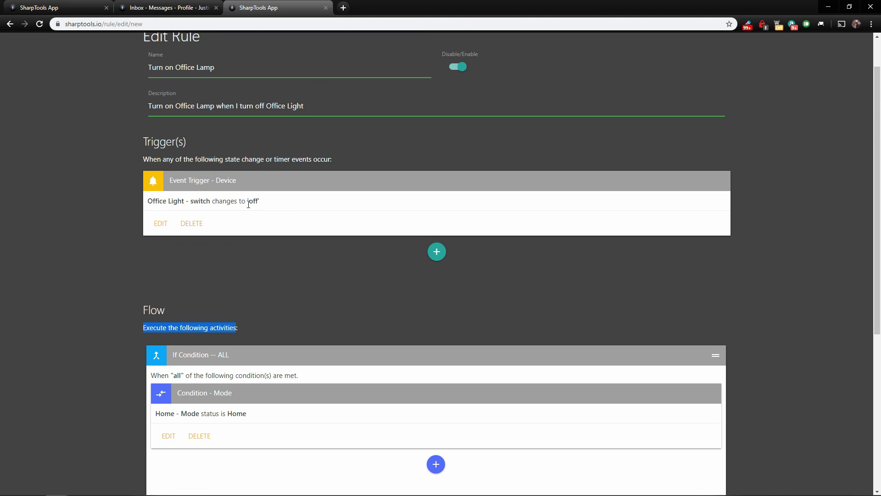
scroll(249, 204, down, 3)
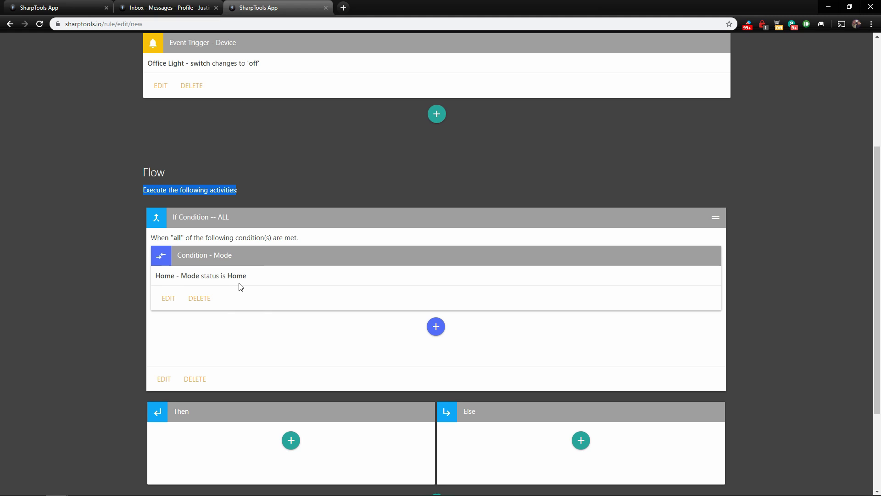
scroll(255, 281, down, 2)
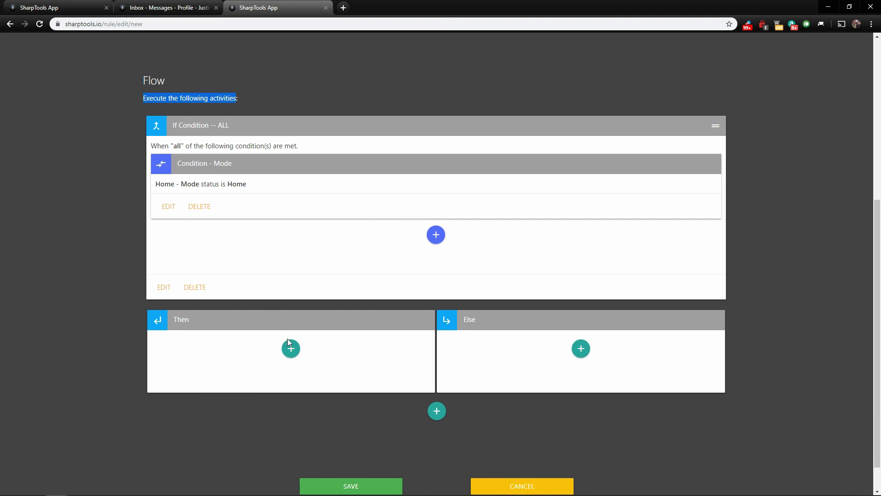
scroll(290, 324, up, 3)
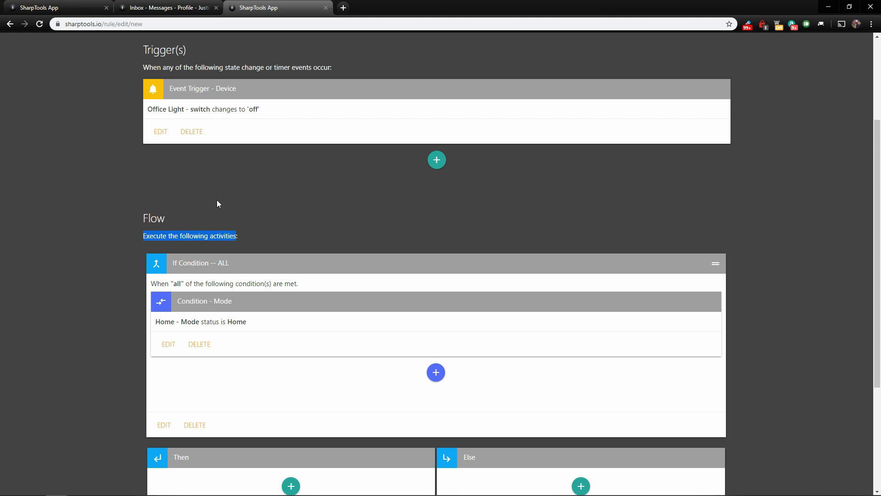
scroll(287, 305, down, 3)
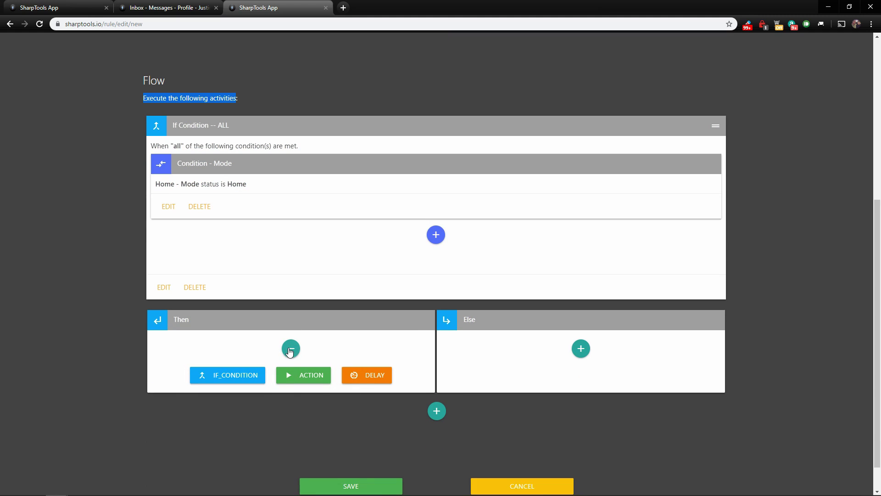
click(304, 379)
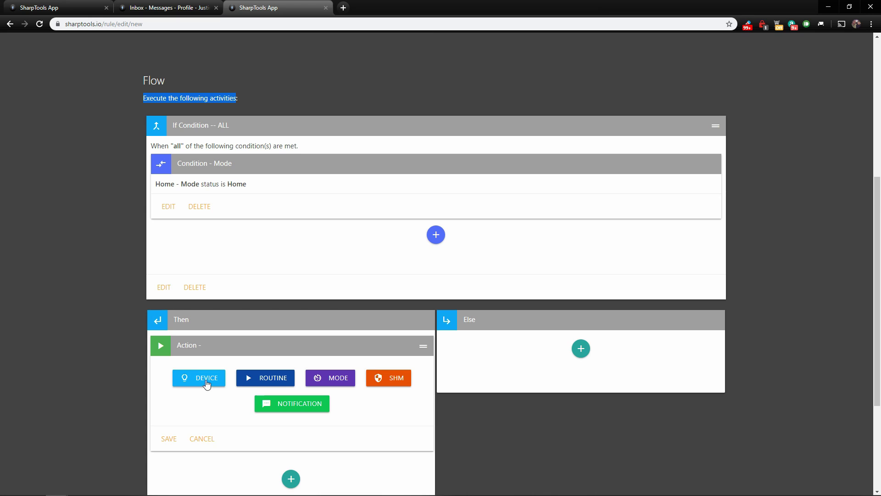
click(205, 381)
click(222, 399)
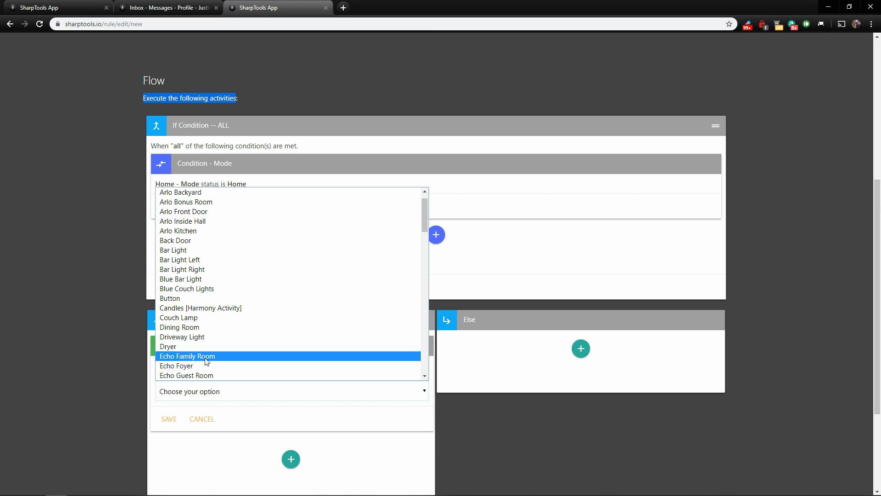
scroll(203, 359, down, 10)
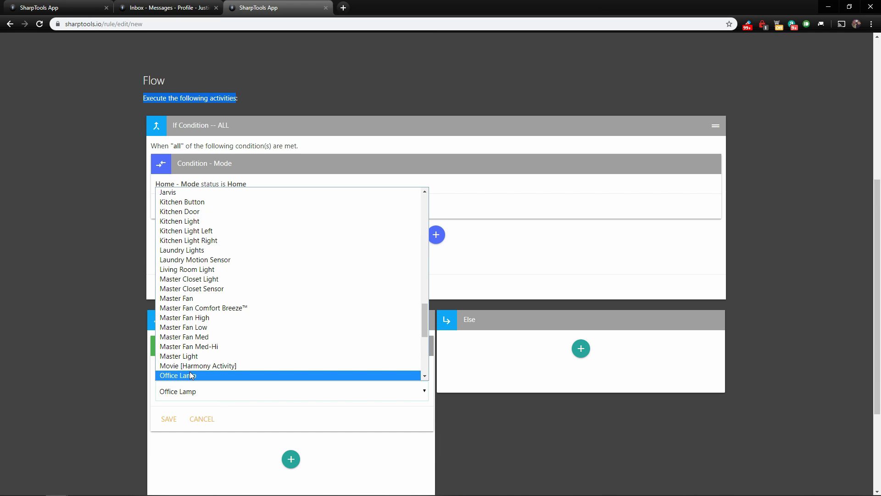
click(192, 375)
Step: Set the Office Lamp action's command to on and save the action
click(207, 427)
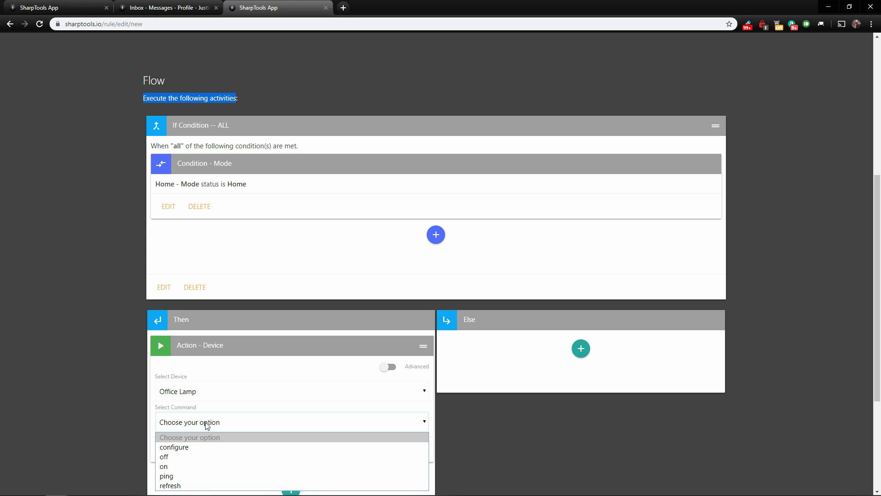
click(175, 467)
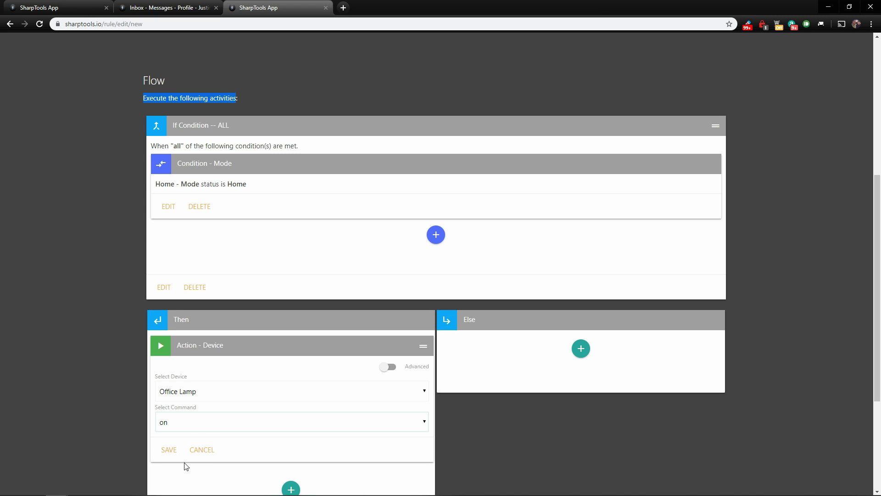
scroll(206, 436, down, 1)
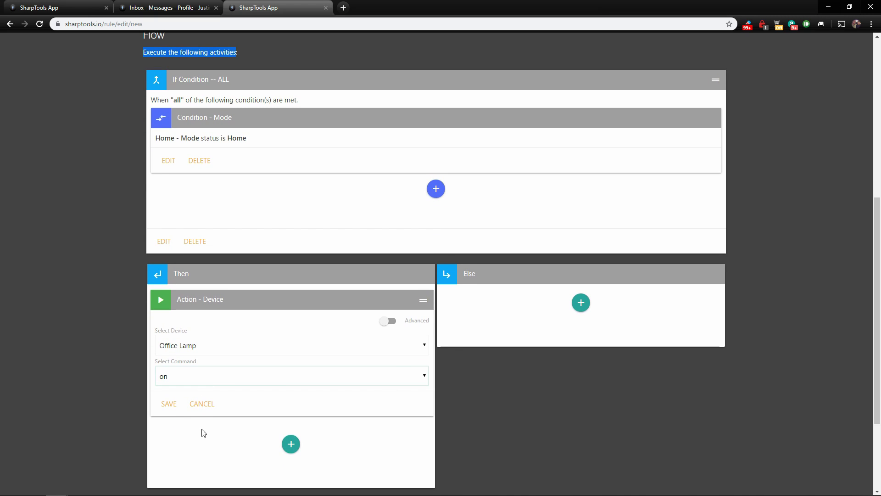
click(170, 409)
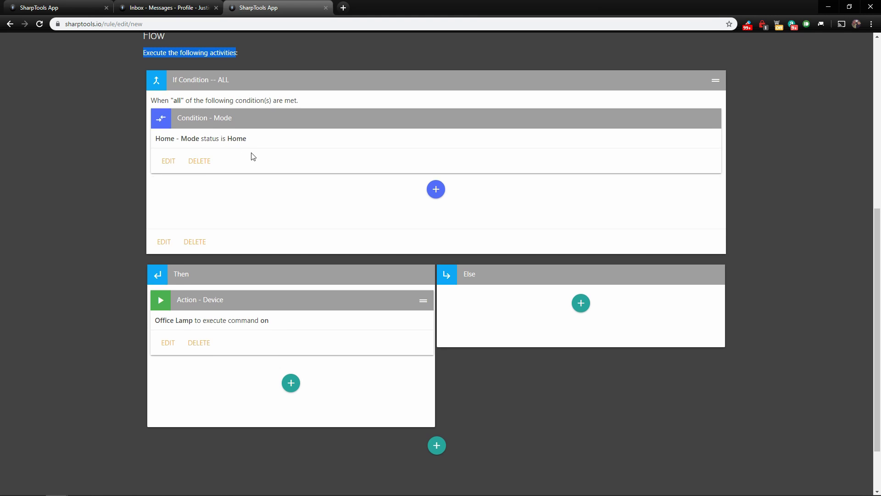
Step: Review the rule's trigger, condition and action, and save the completed rule
scroll(253, 154, up, 3)
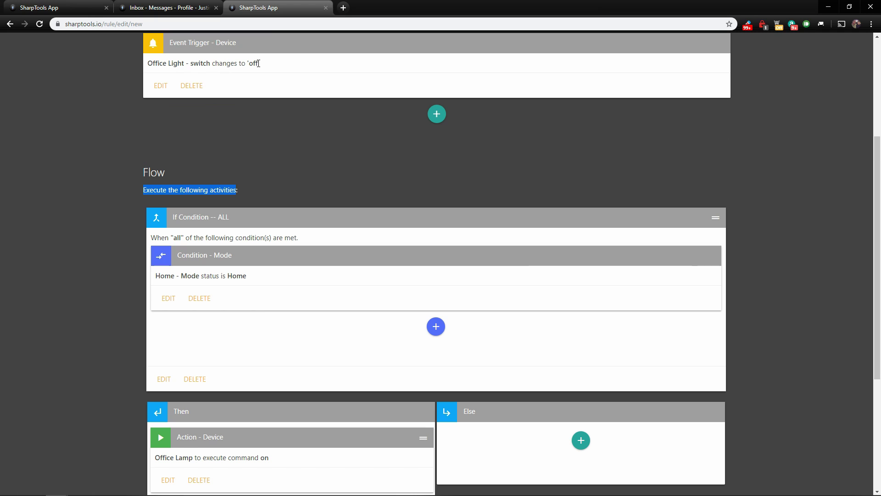
scroll(307, 148, down, 3)
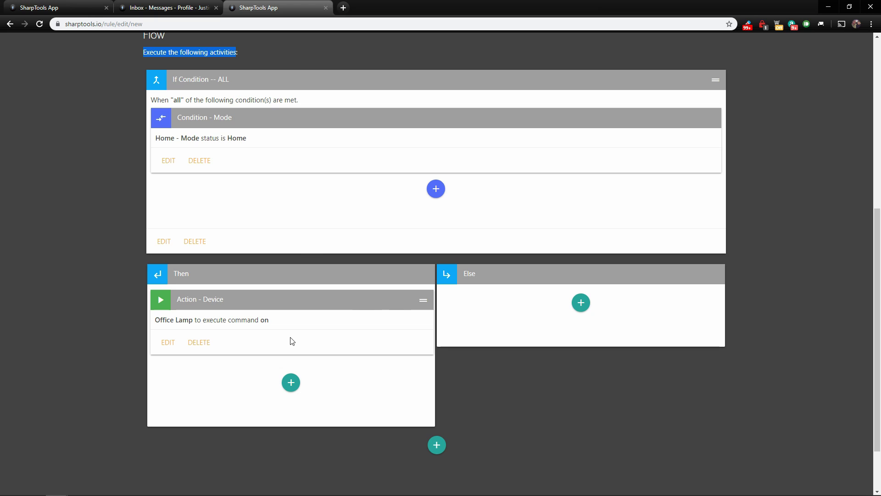
scroll(360, 322, down, 2)
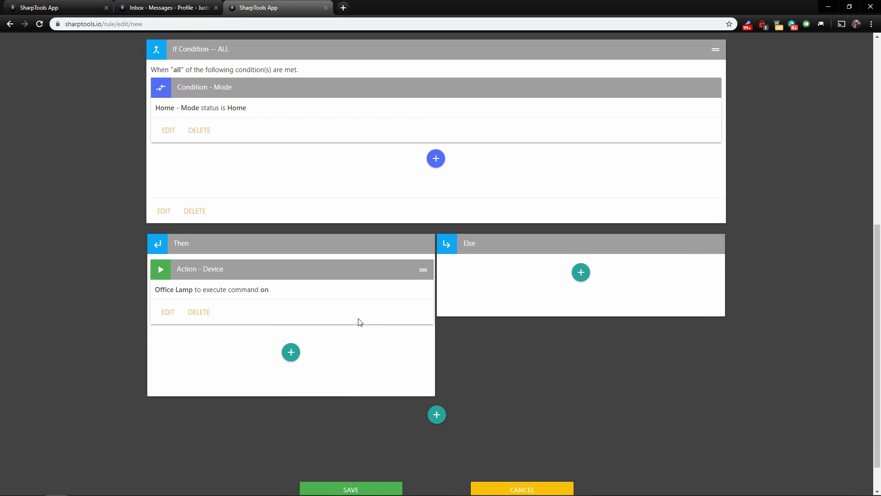
scroll(360, 322, up, 8)
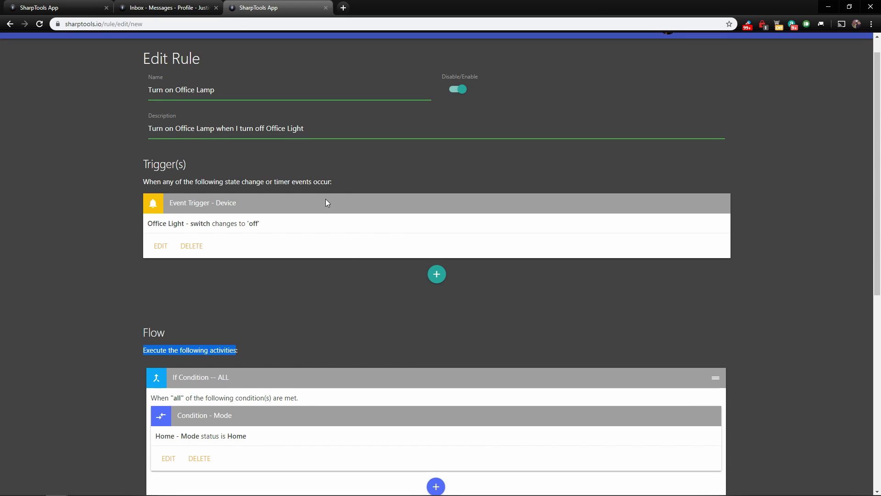
scroll(256, 161, down, 8)
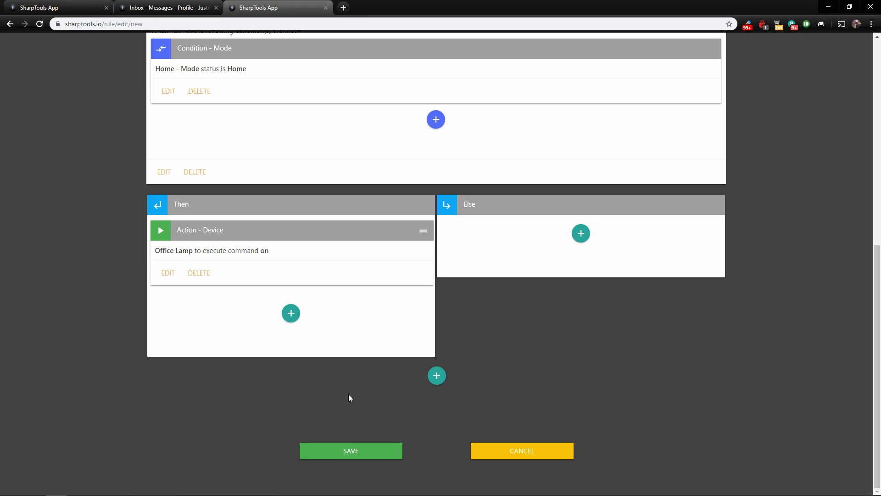
click(347, 451)
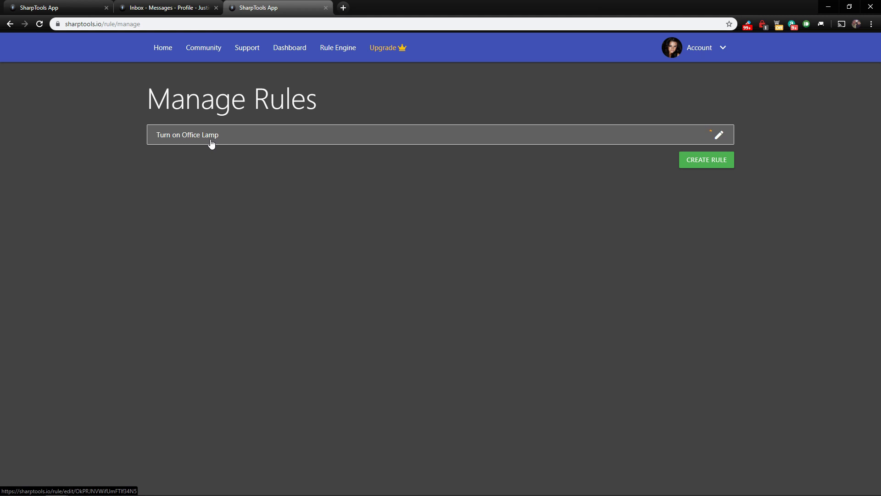
Step: Open Our First Dashboard from the list of dashboards
click(297, 49)
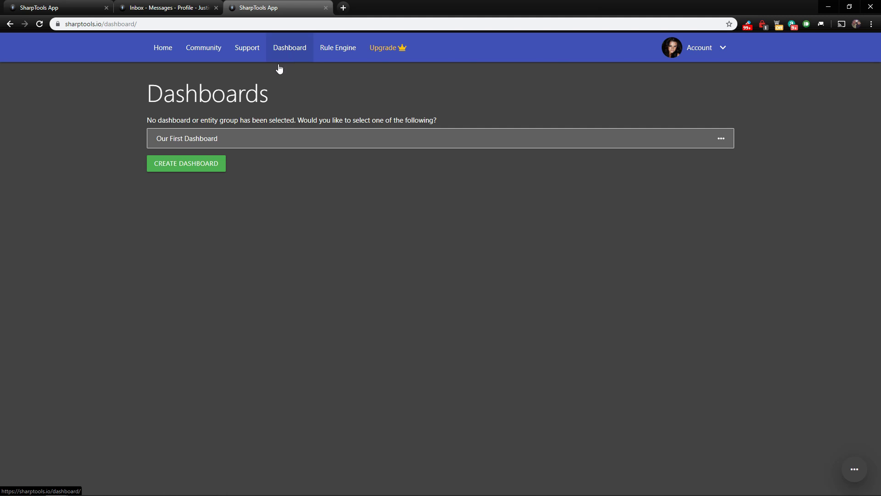
right_click(204, 140)
click(199, 142)
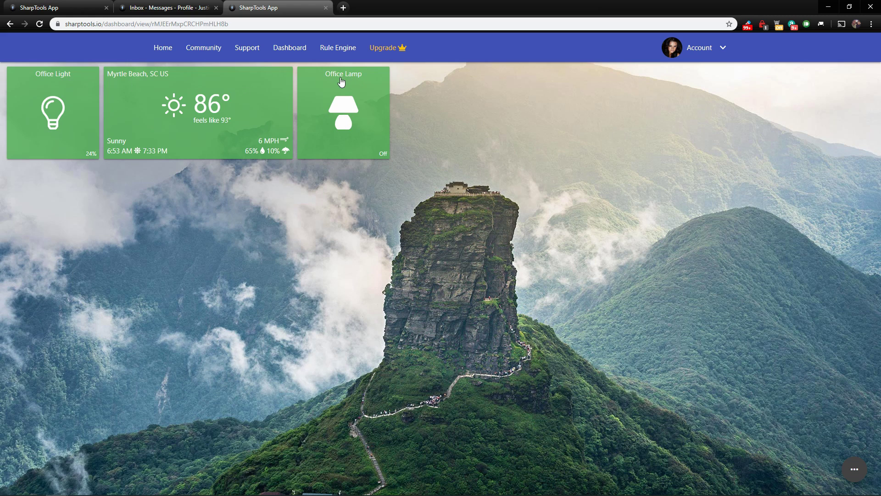
Step: Test the rule by switching Office Light on and back off from its dashboard tile
click(84, 116)
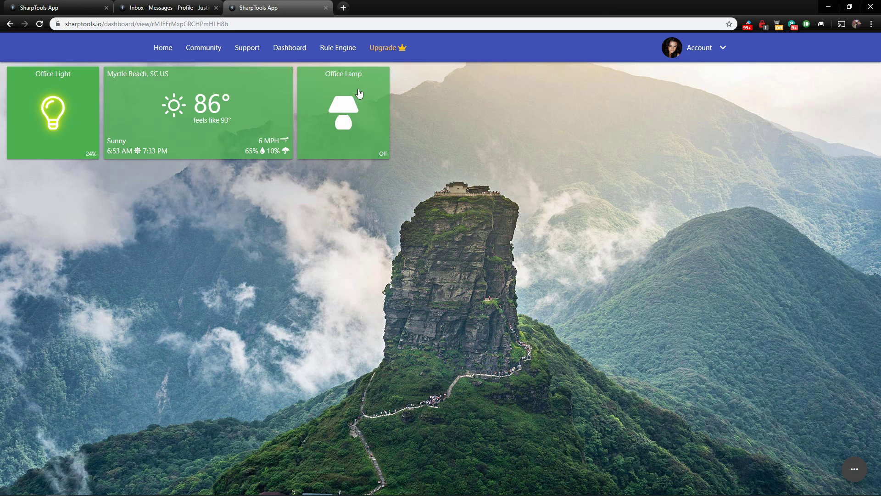
click(57, 114)
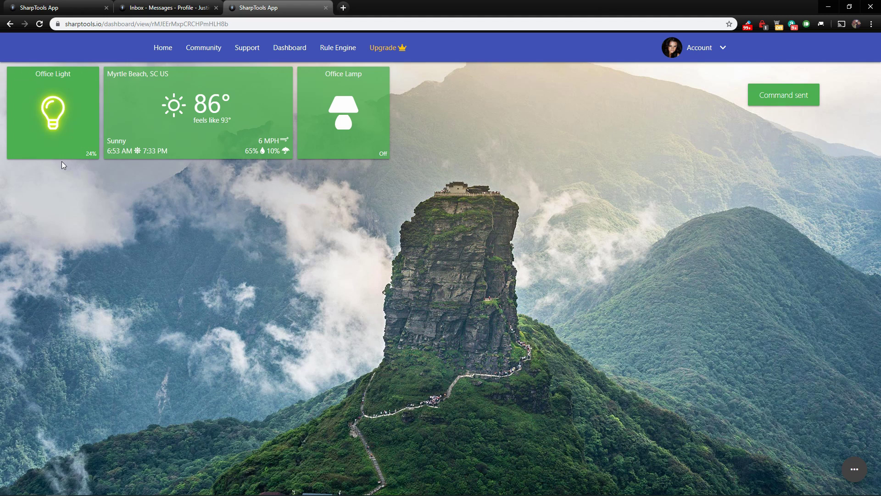